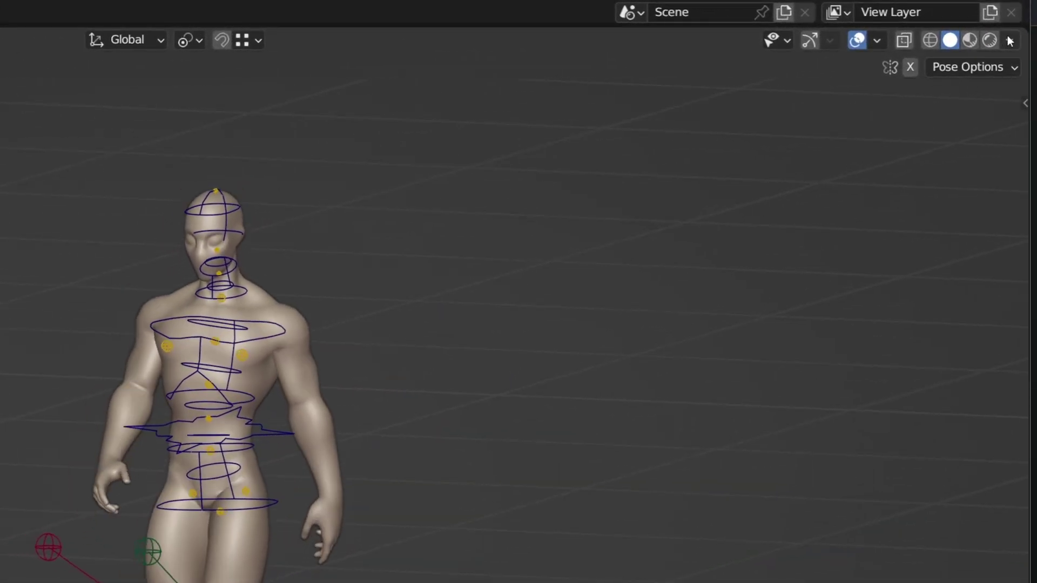
Preview the mech in Material Preview to compare playback speed, then return to Solid shading
click(1009, 40)
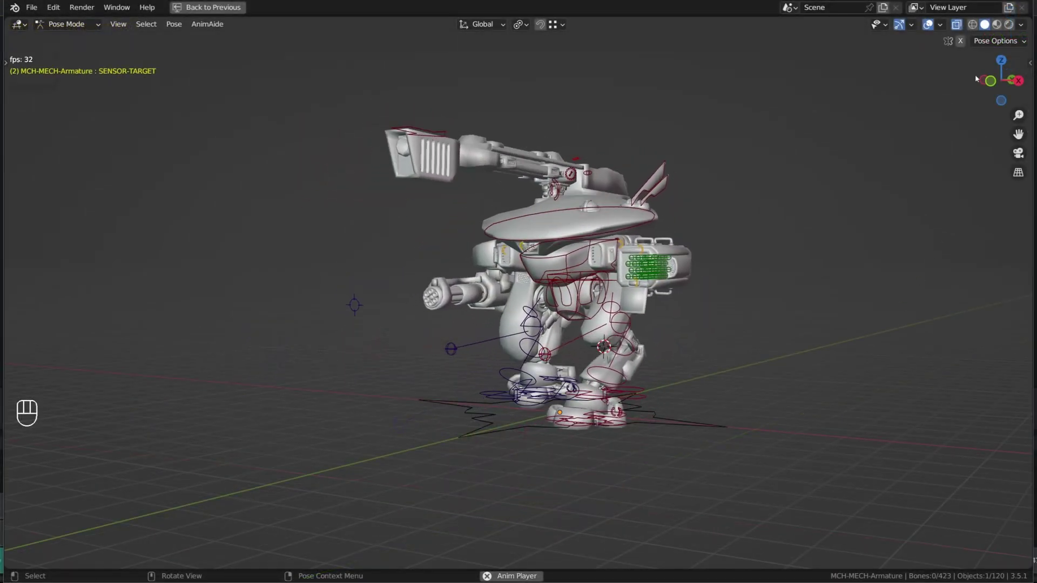
click(996, 25)
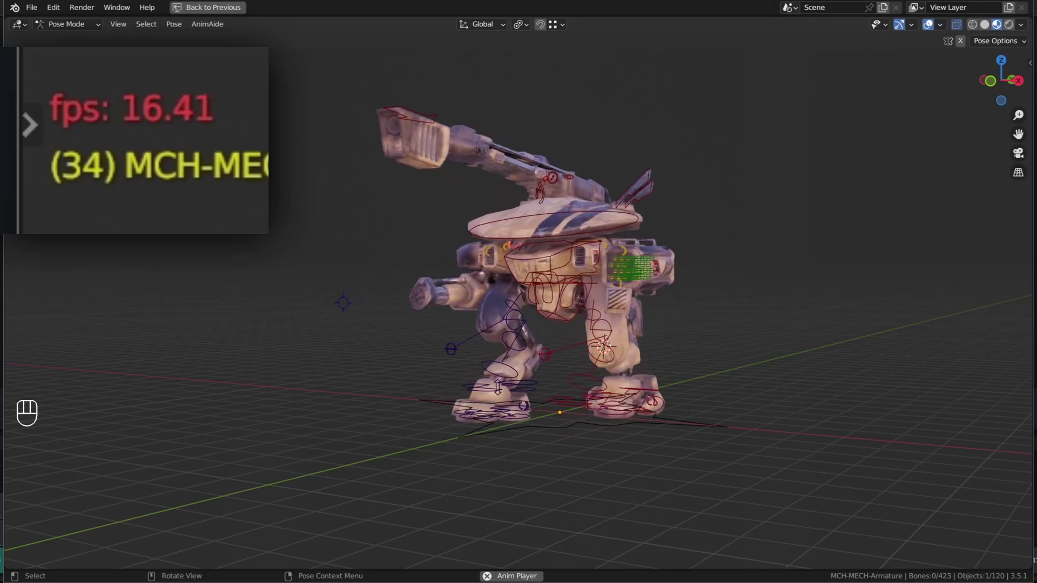
click(985, 25)
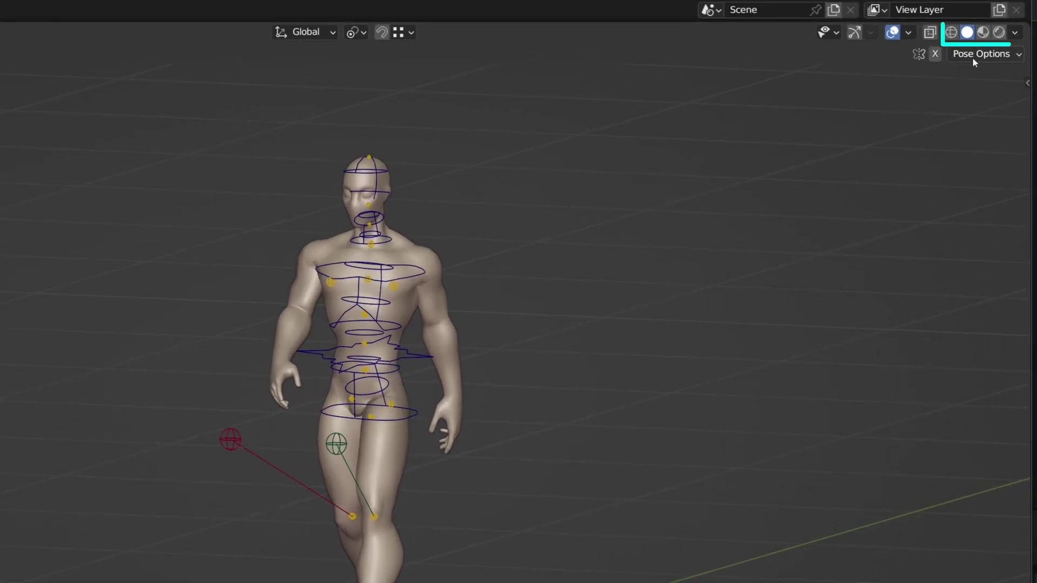
Set Solid shading Color to Texture and Lighting to Flat, then orbit to the character's side
click(1014, 33)
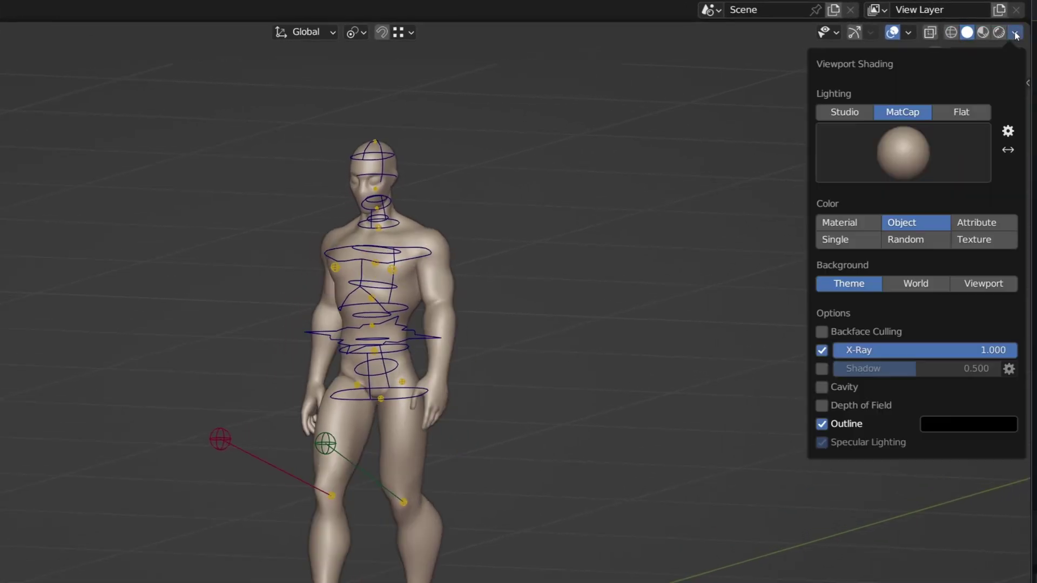
click(981, 240)
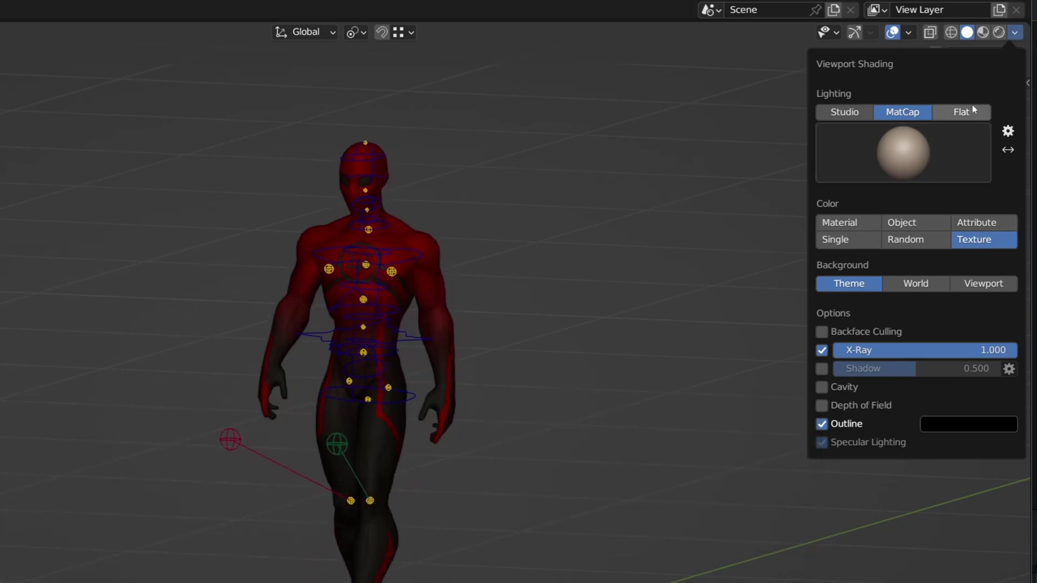
click(964, 112)
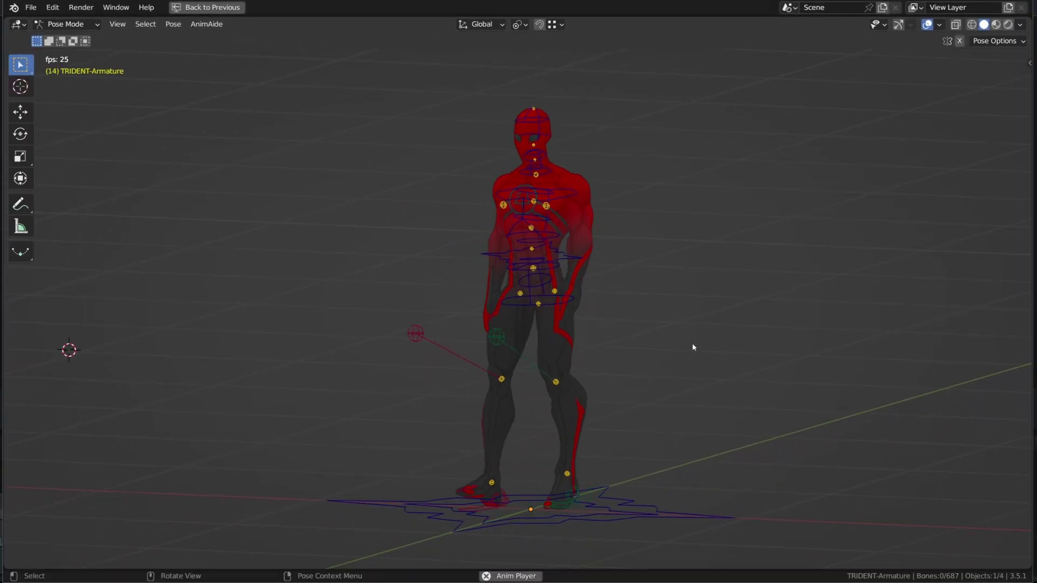
mouse_move(673, 357)
middle_down()
mouse_move(854, 357)
mouse_move(674, 340)
middle_up()
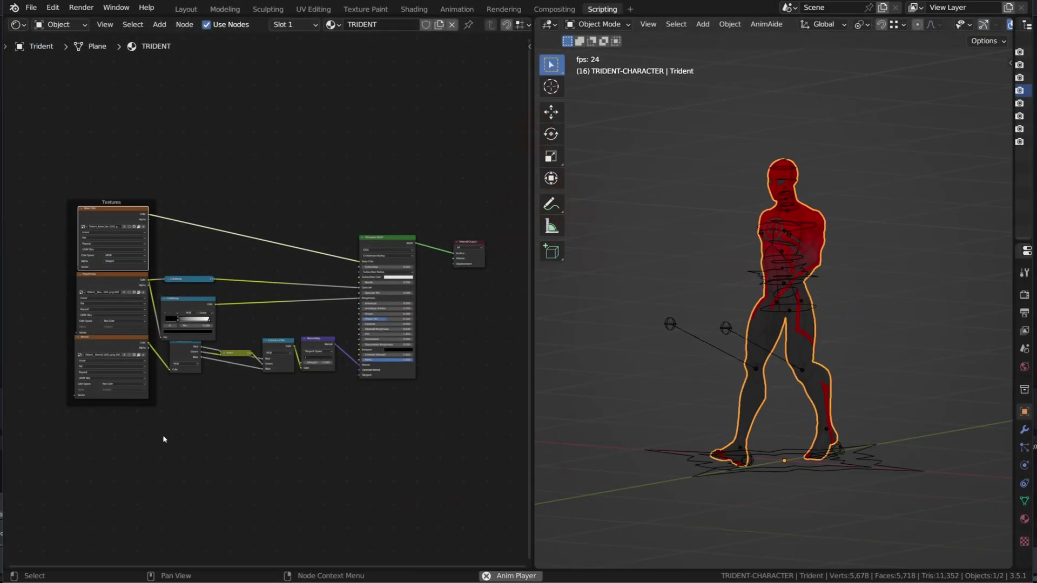
Hide the viewport overlays with Alt+Shift+Z and zoom into the material node tree
key(shift+alt+z)
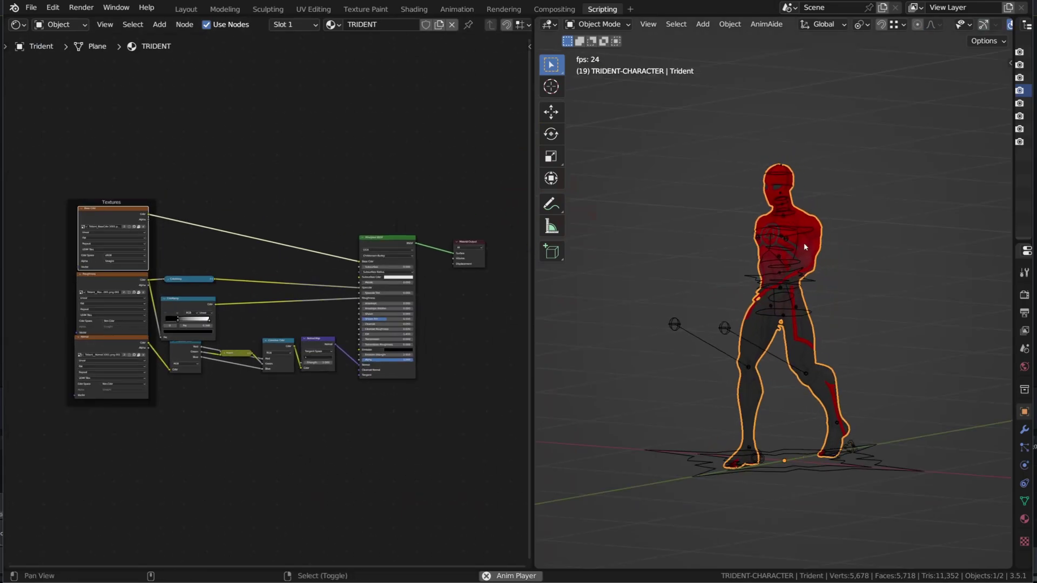
key(shift+alt+z)
scroll(297, 482, up, 2)
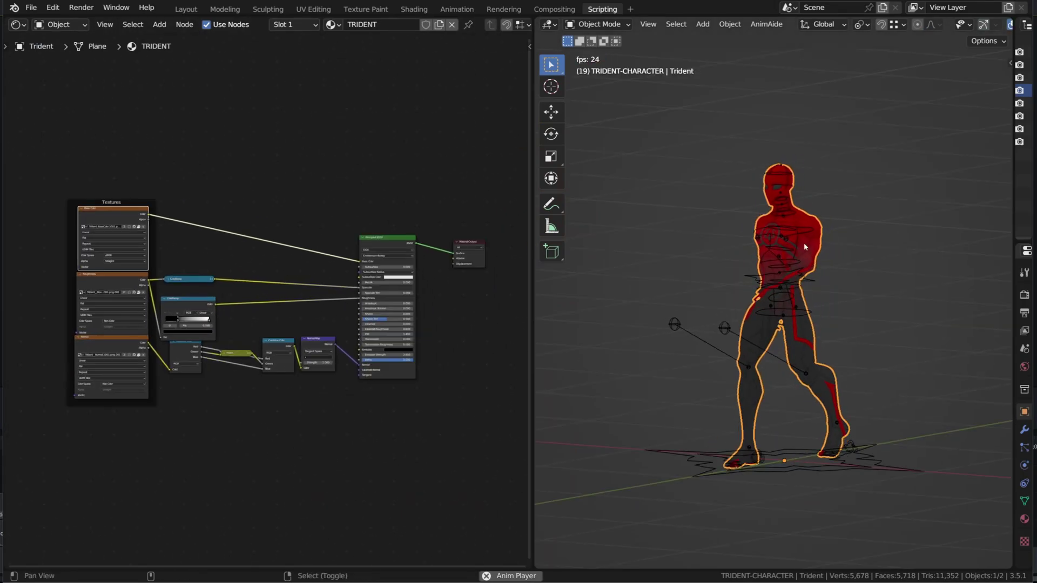
key(shift+alt+z)
scroll(298, 484, up, 2)
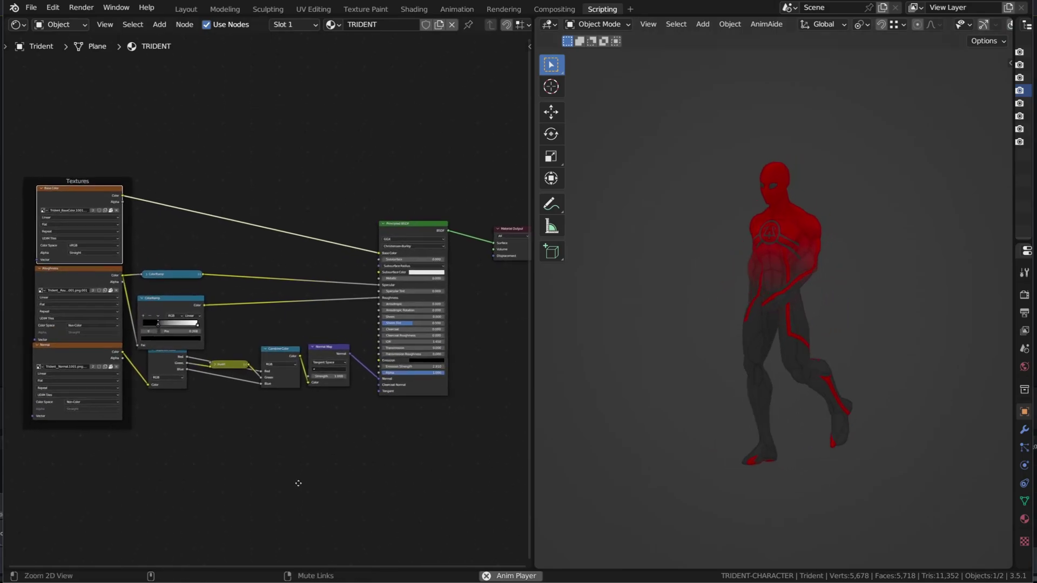
ctrl+scroll(324, 480, left, 3)
scroll(378, 465, up, 3)
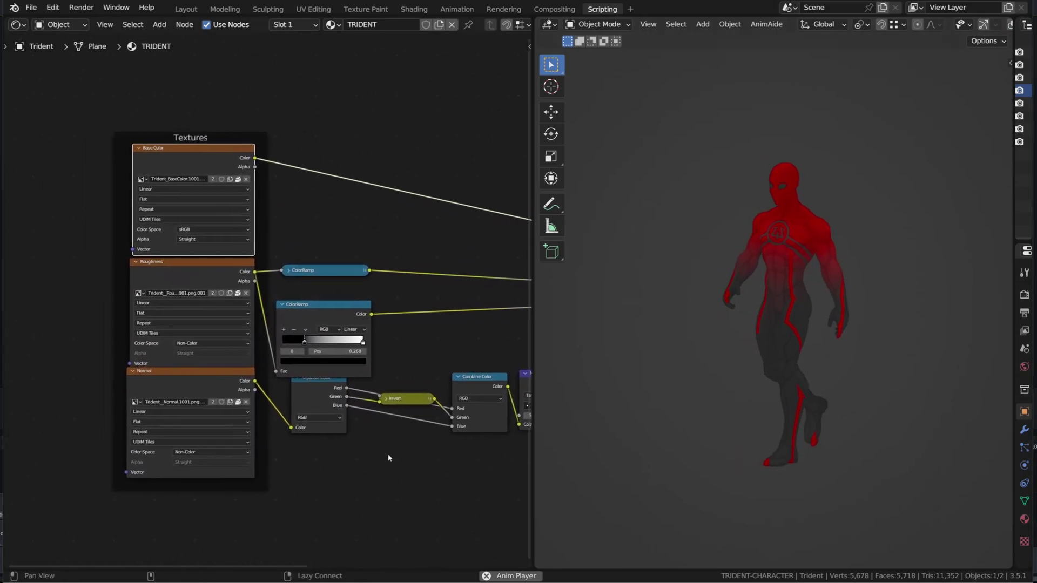
Preview the Roughness and Normal textures on the character, then make Base Color active again
click(190, 268)
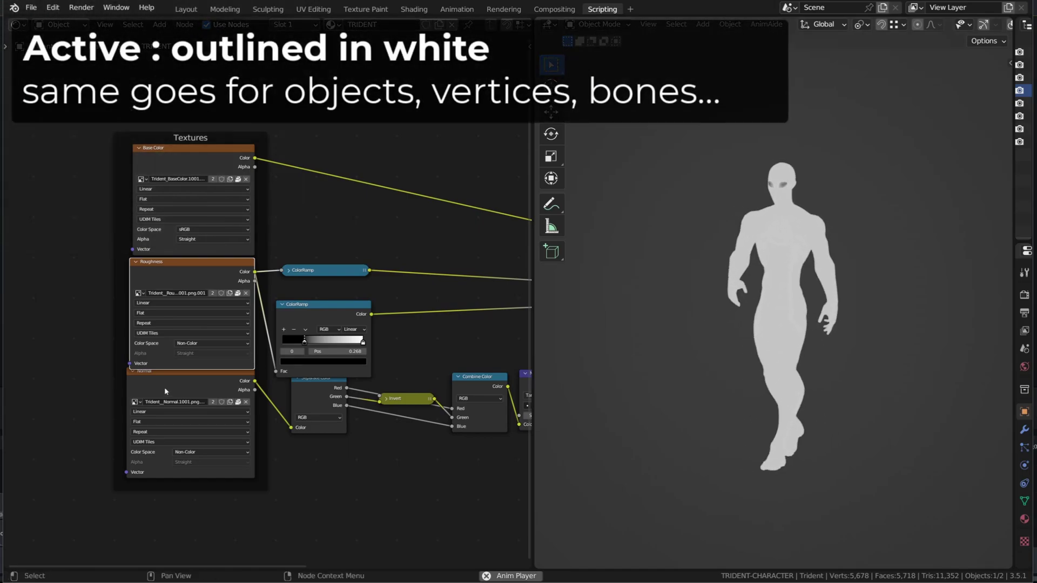
click(167, 392)
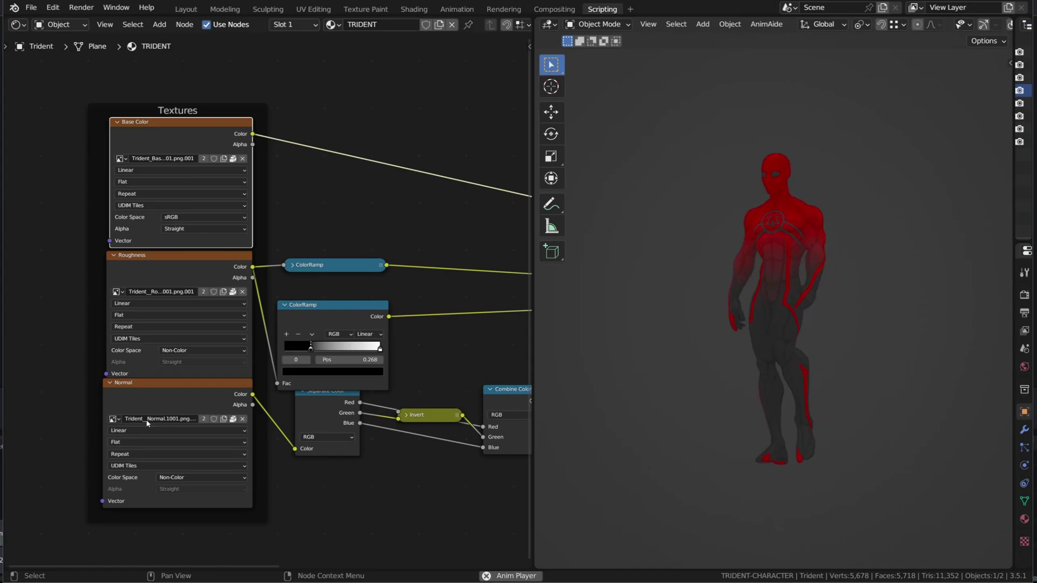
click(153, 398)
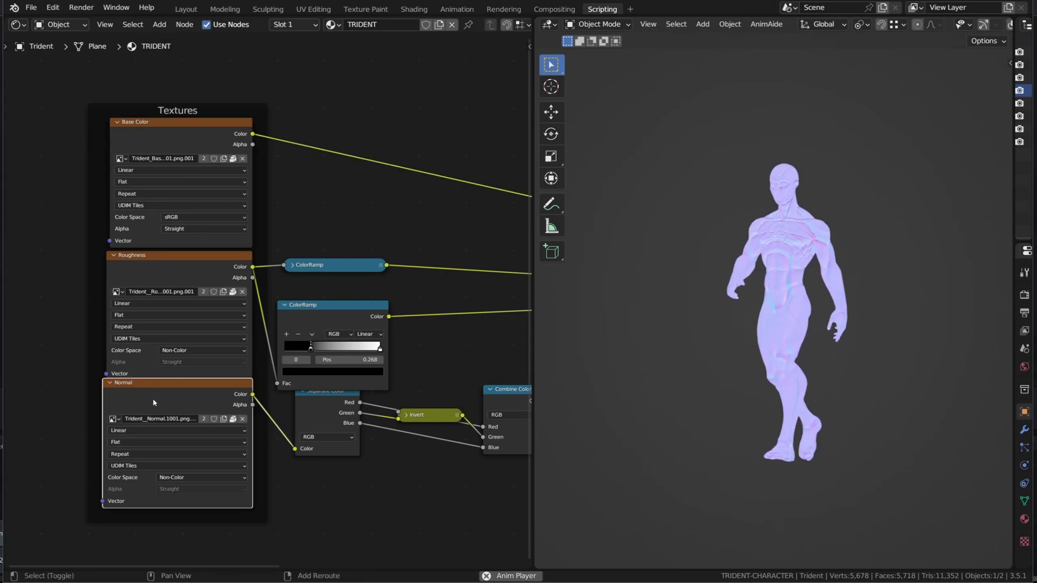
shift+click(162, 259)
shift+click(177, 142)
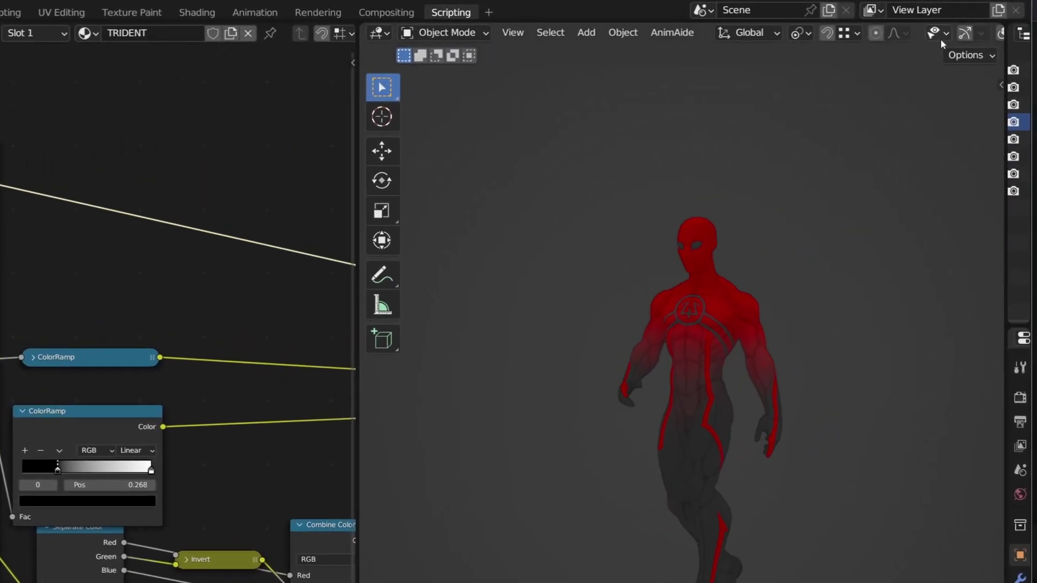
Keep overlays hidden and enable Cavity in the Solid viewport shading options
key(alt+shift+z)
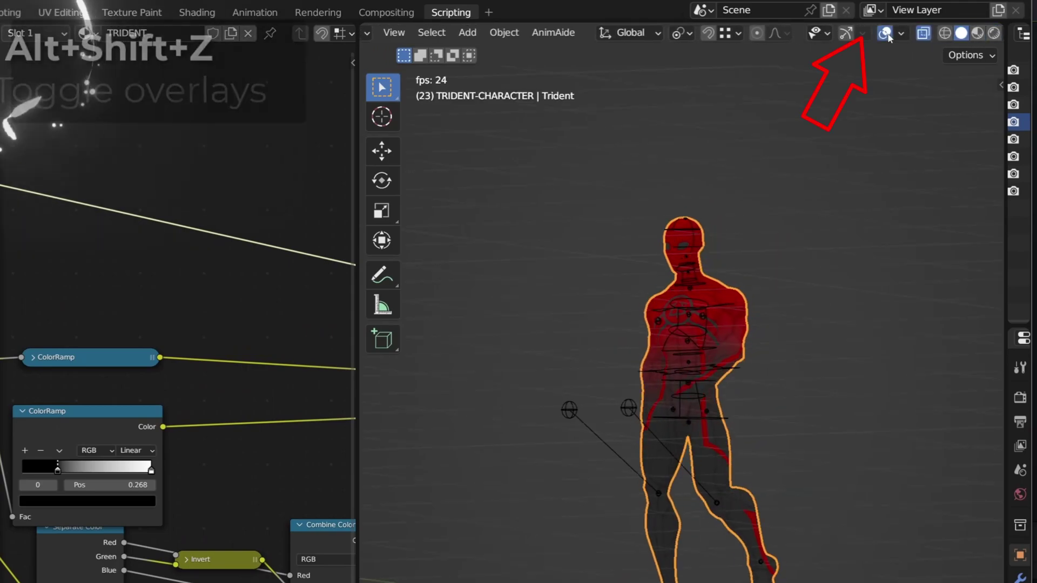
key(alt+shift+z)
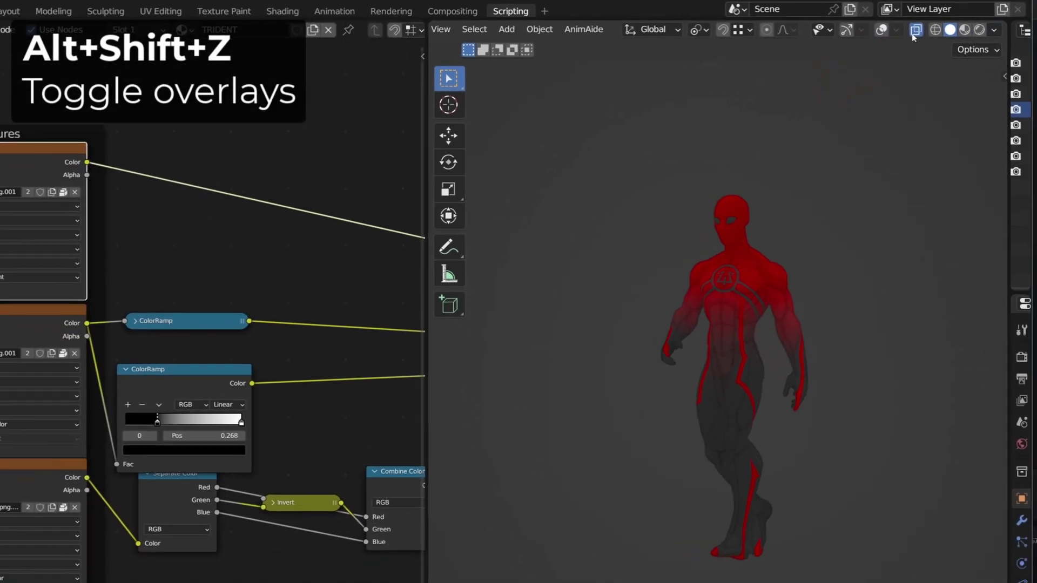
click(989, 33)
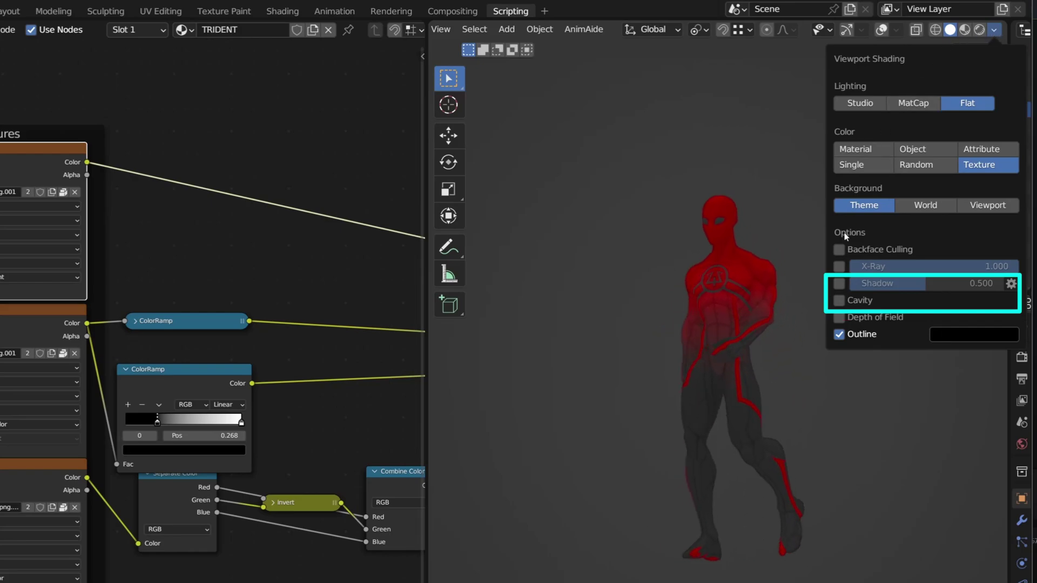
click(839, 301)
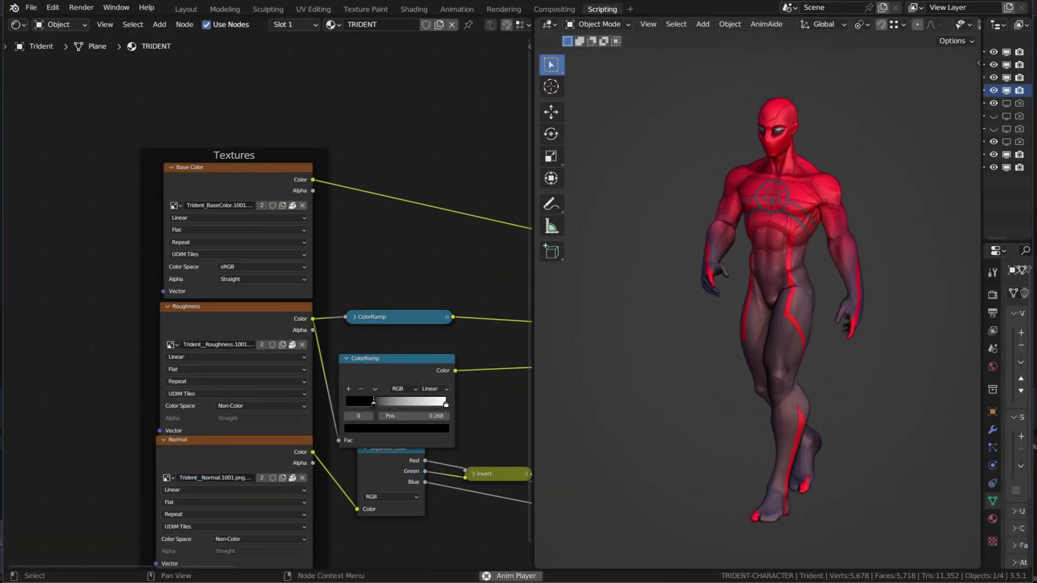
Deselect the character, orbit around it, and preview it in Rendered shading from behind
scroll(669, 24, down, 3)
click(557, 24)
click(573, 49)
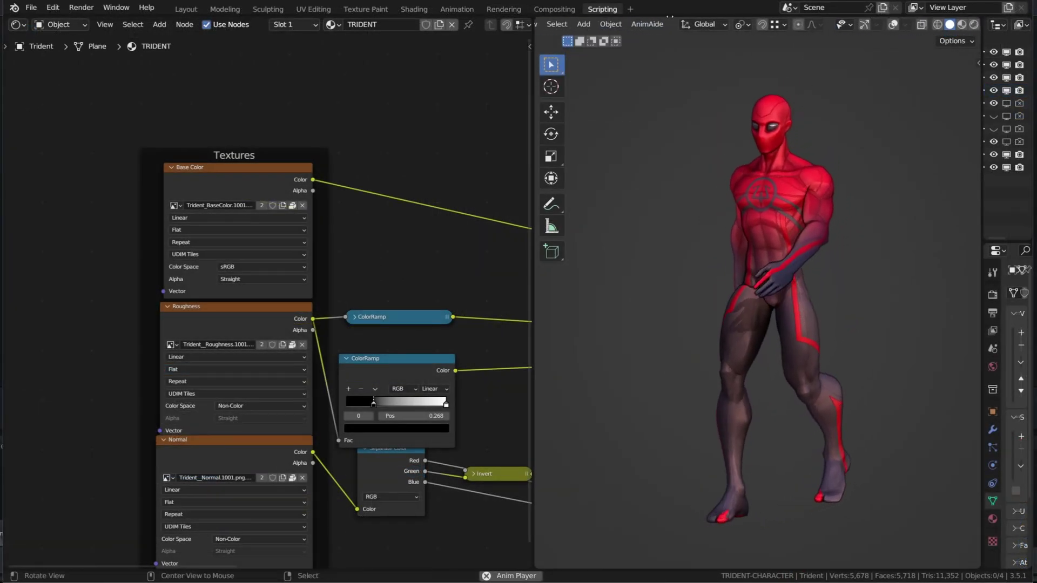
scroll(670, 21, down, 1)
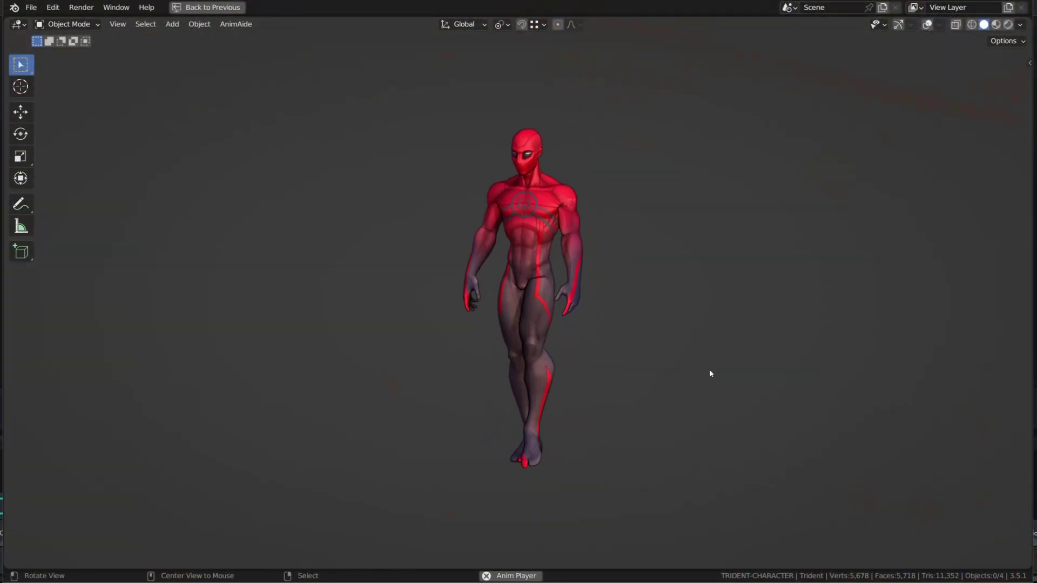
mouse_move(667, 378)
middle_down()
mouse_move(354, 359)
mouse_move(138, 363)
middle_up()
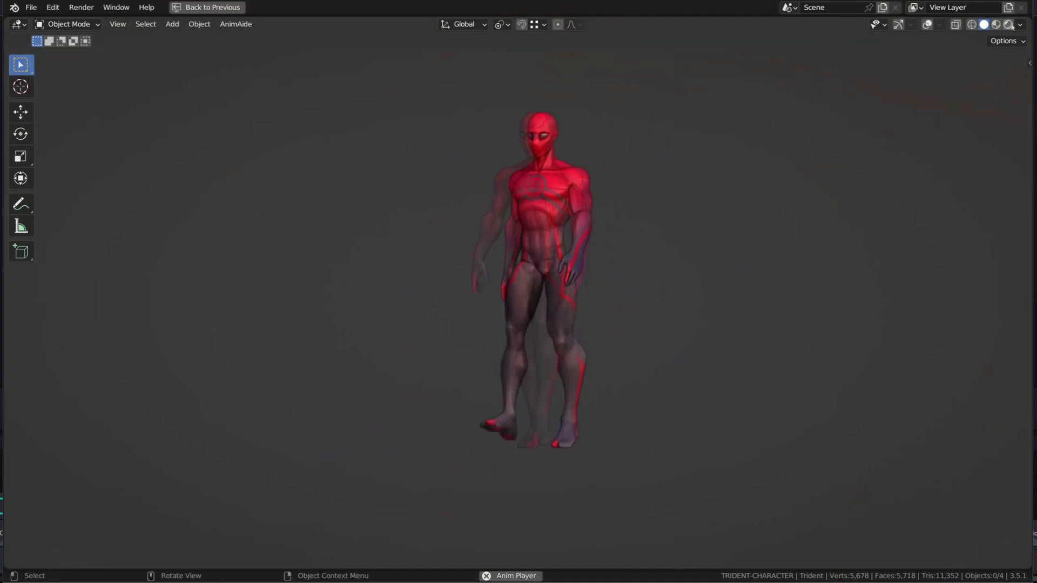
key(z)
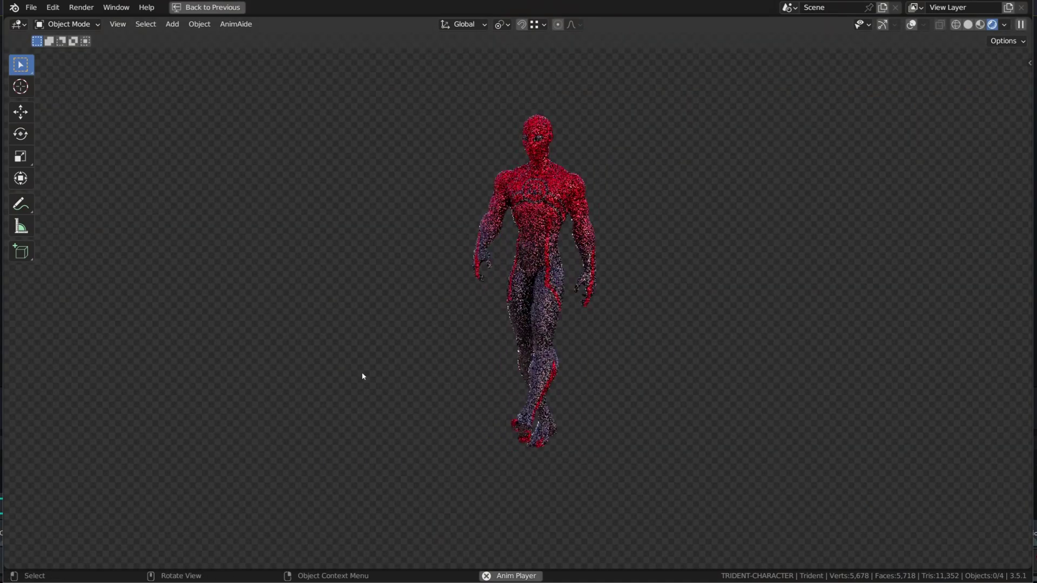
middle_drag(481, 401, 476, 425)
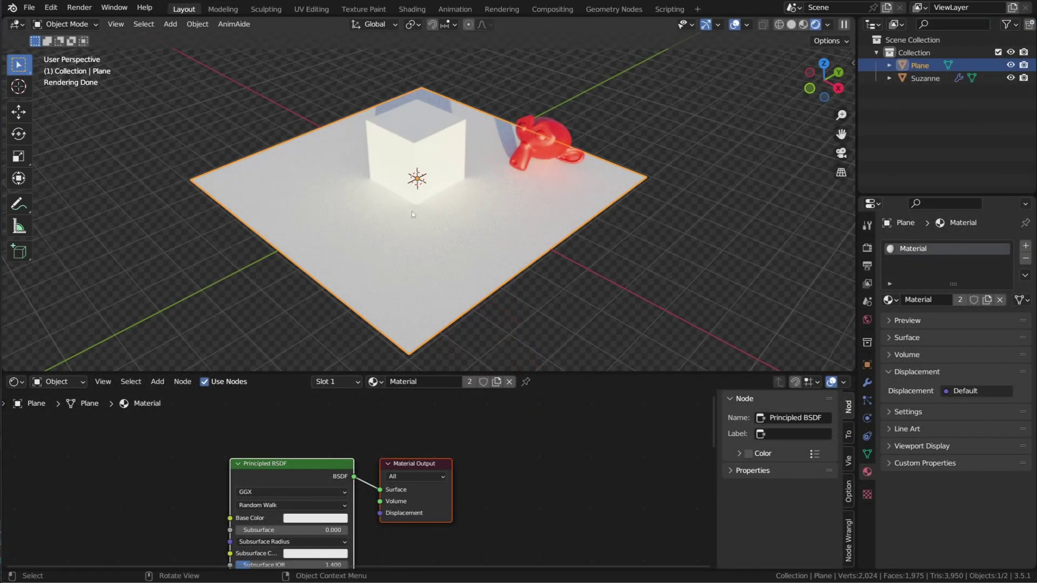
Return to Solid shading and split off a Shader Editor showing the plane's Object material
middle_drag(423, 214, 423, 218)
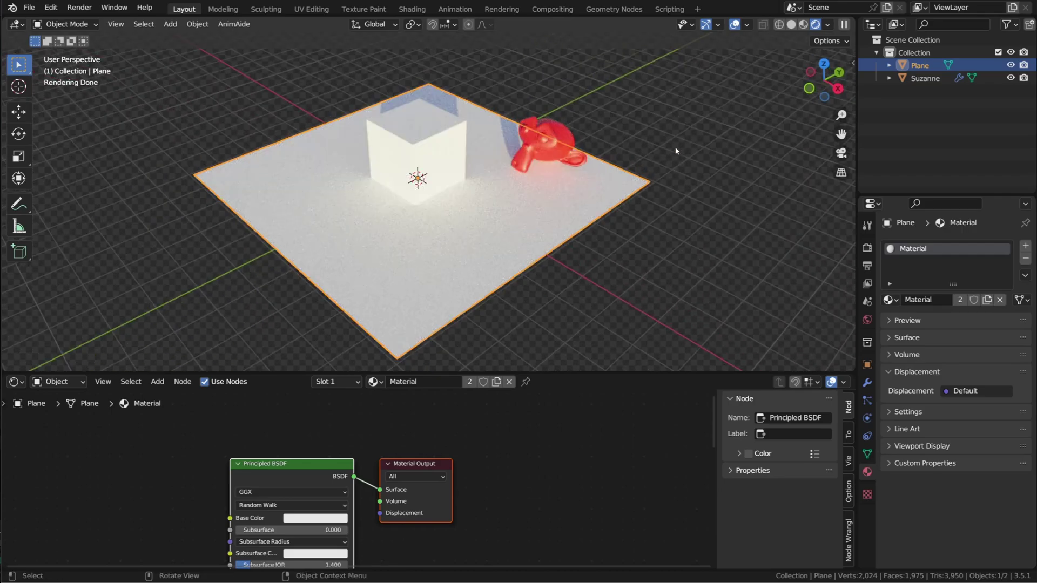
click(792, 24)
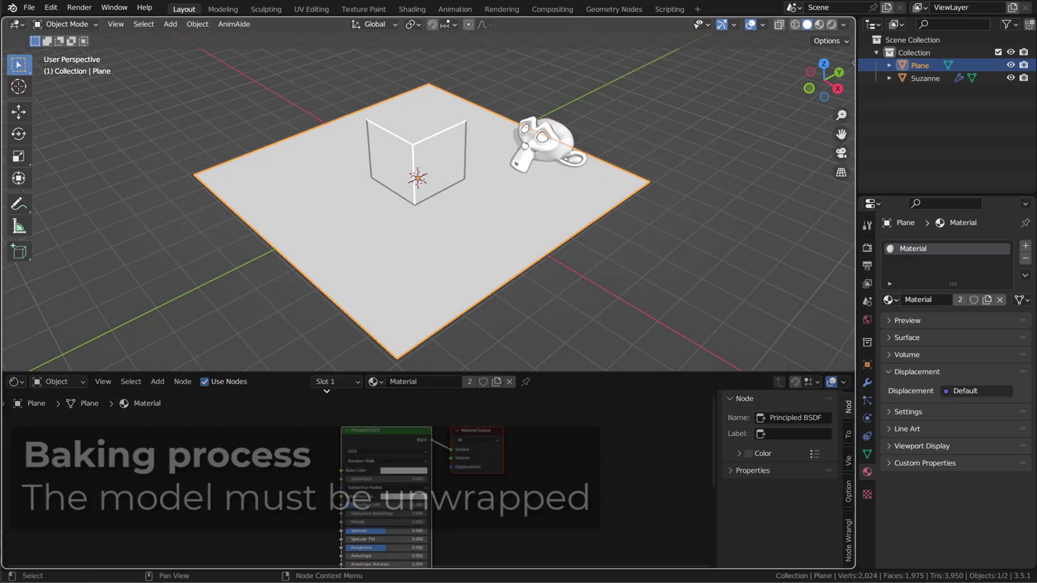
drag(326, 391, 326, 421)
drag(3, 20, 448, 162)
click(16, 24)
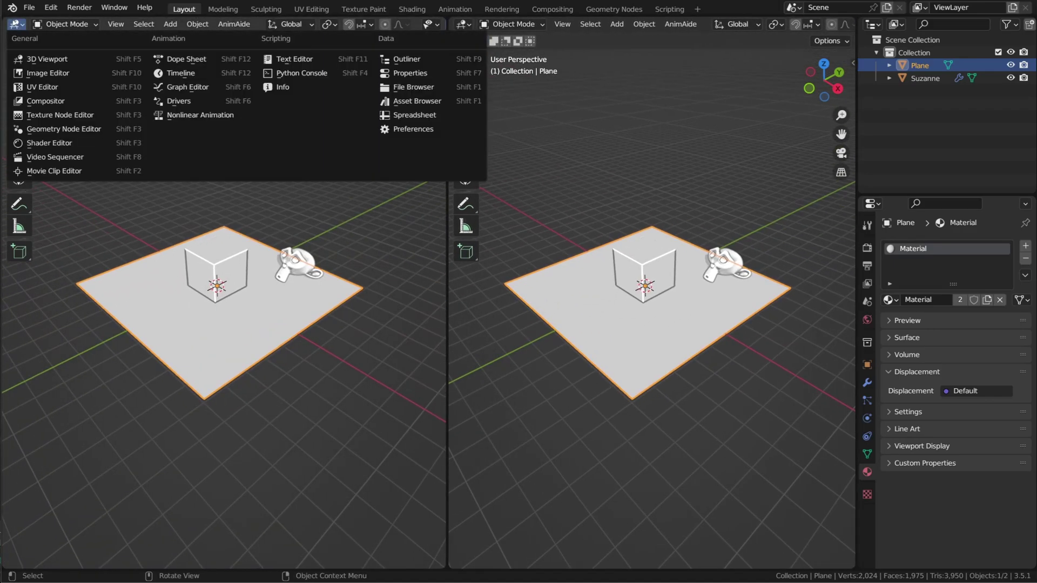
click(32, 129)
click(58, 25)
click(54, 39)
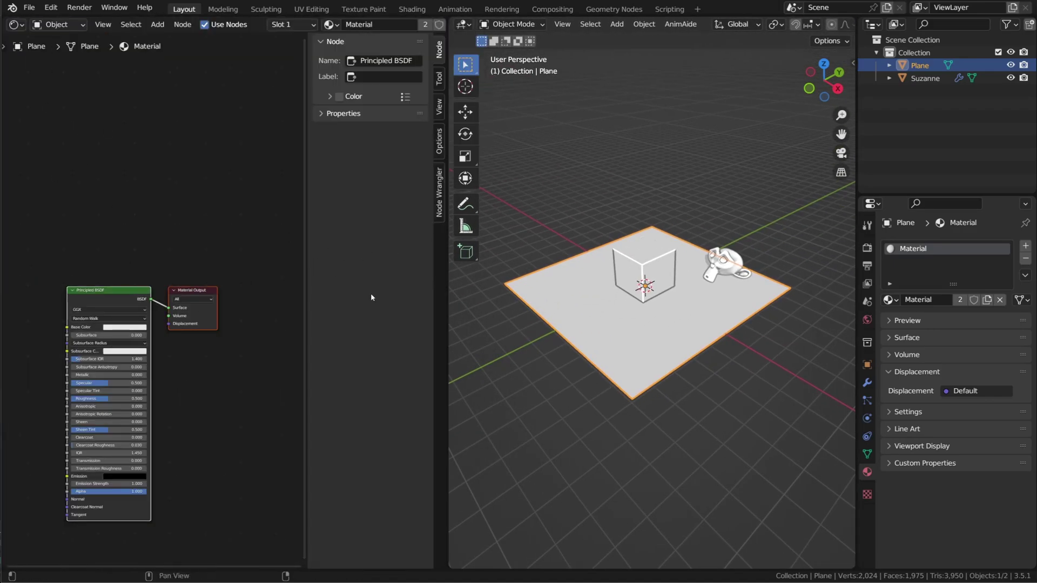
key(n)
drag(448, 292, 371, 292)
scroll(129, 259, up, 3)
Add an Image Texture node with a new 2048×2048 image, placed above the shader node
key(shift+a)
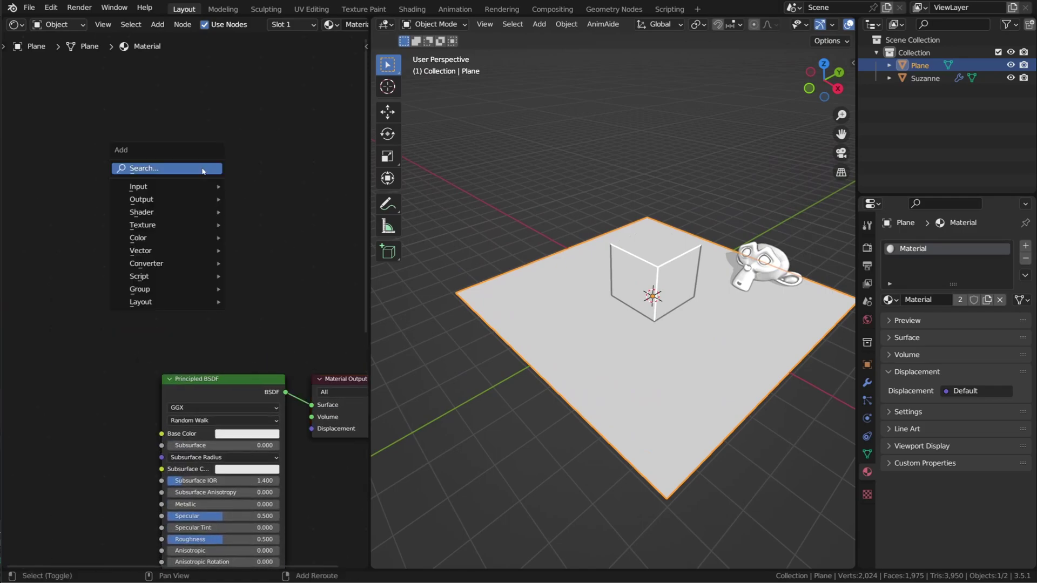
mouse_move(162, 224)
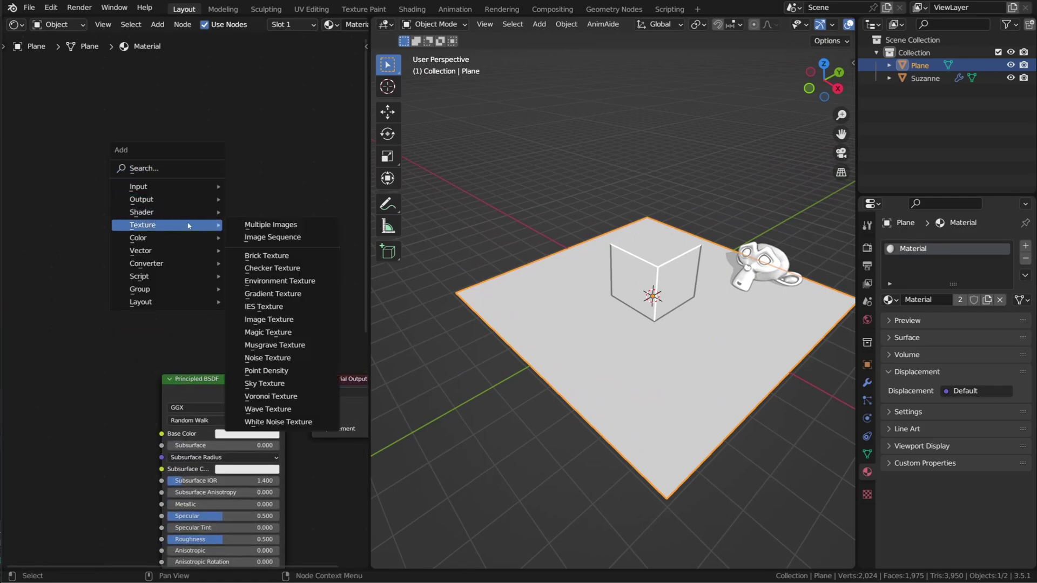
click(302, 318)
click(216, 254)
click(201, 274)
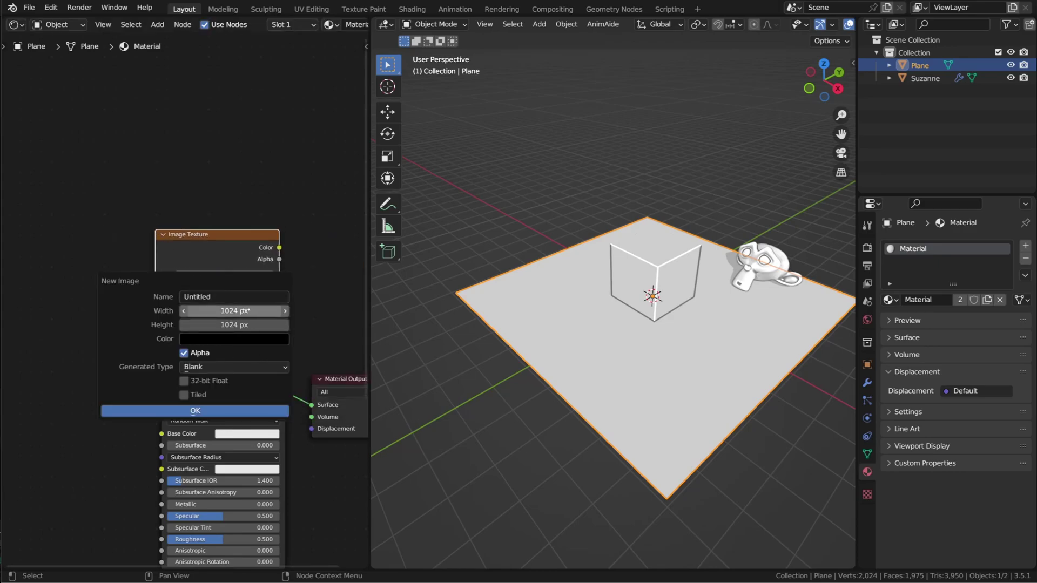
drag(235, 311, 235, 324)
text(20478)
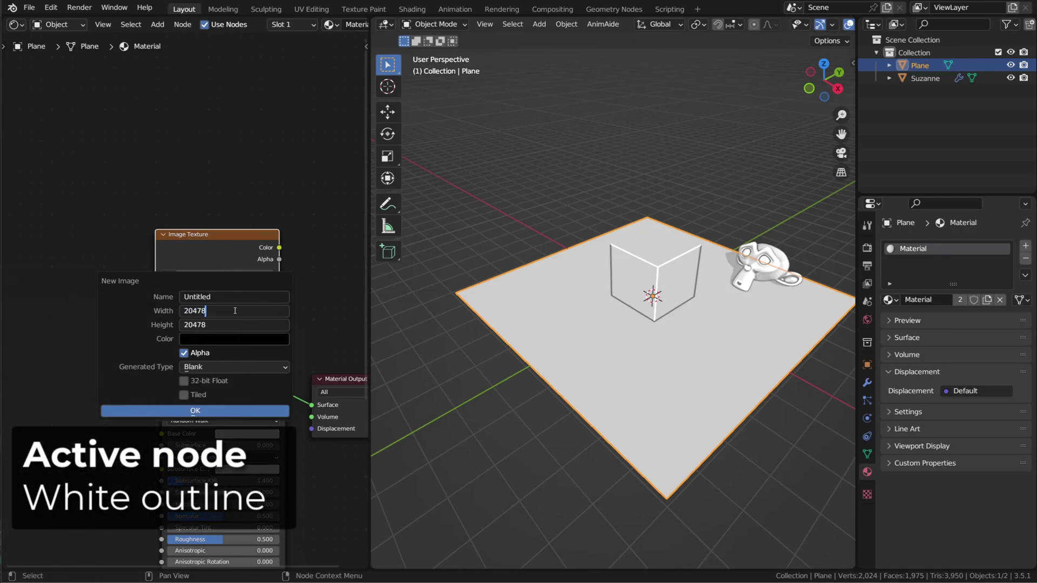
key(Return)
key(Return)
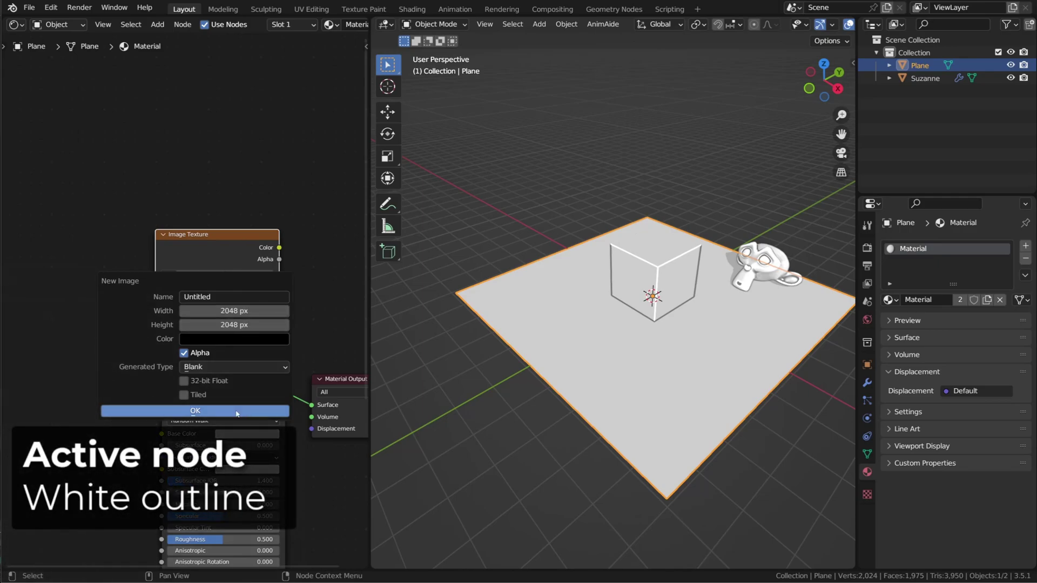
drag(220, 253, 226, 223)
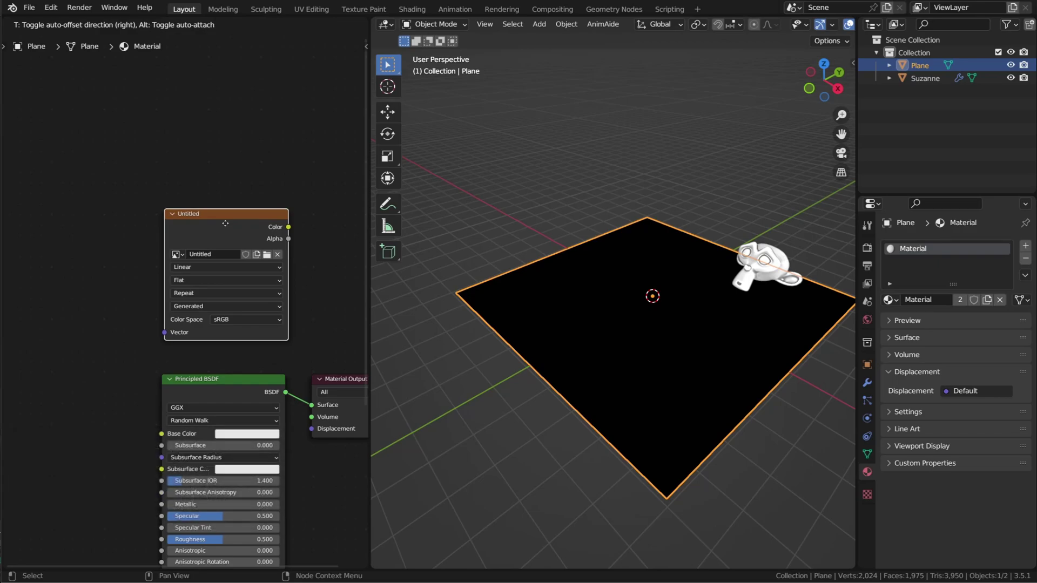
drag(225, 223, 225, 223)
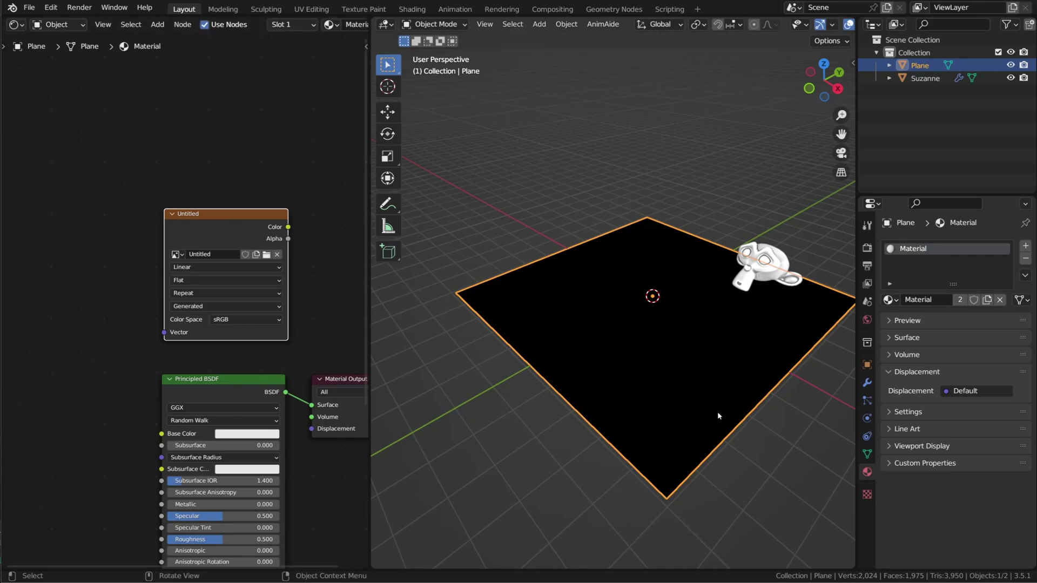
scroll(594, 24, right, 5)
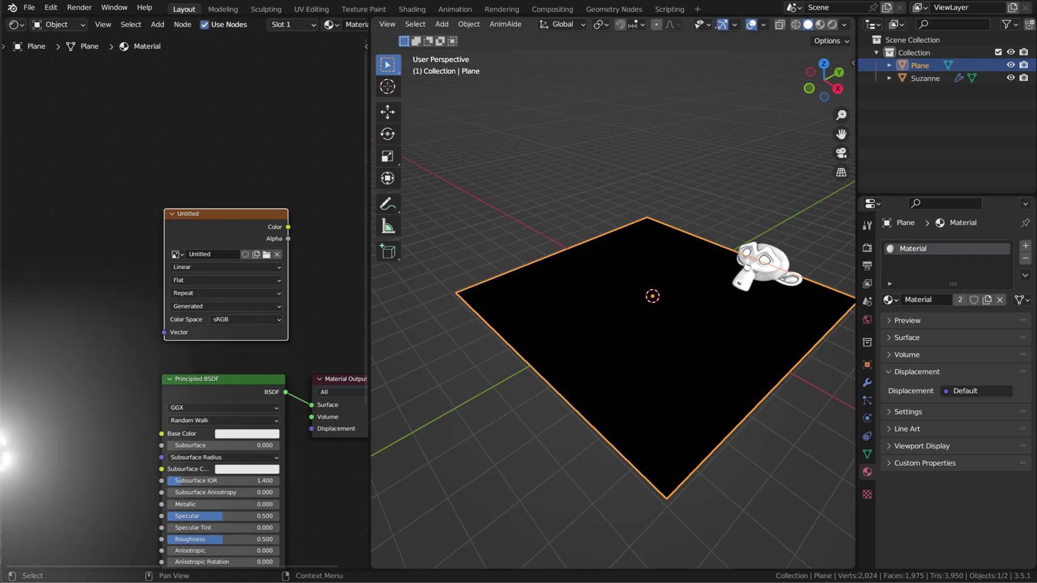
Set the Cycles render device to GPU Compute in Render Properties
drag(856, 93, 879, 93)
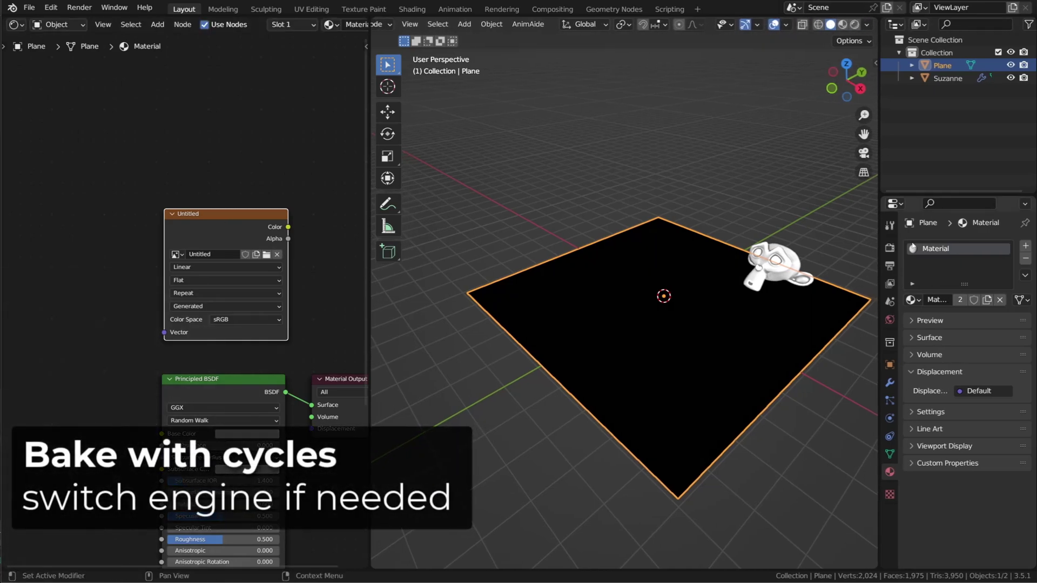
click(889, 247)
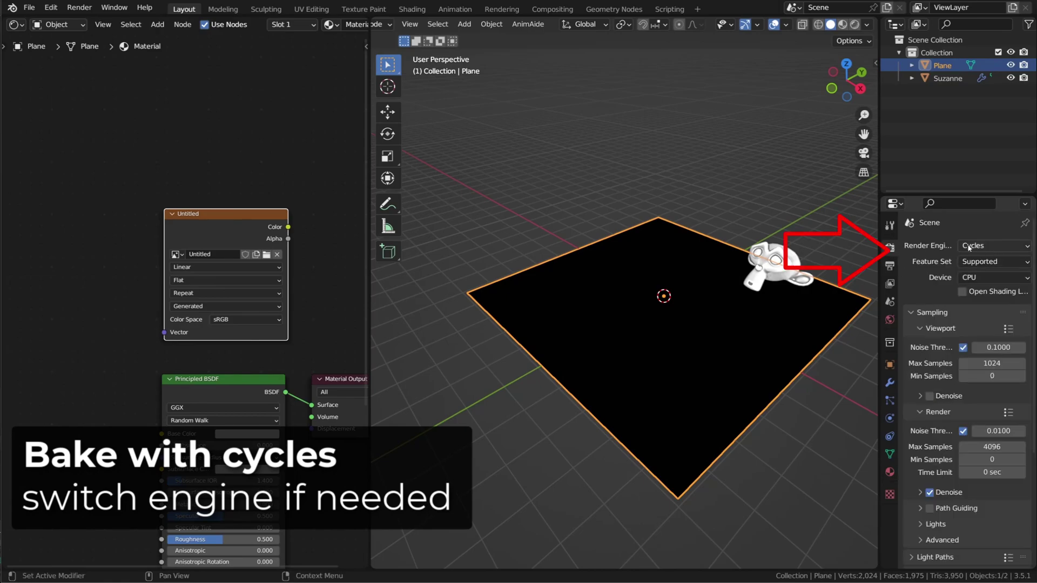
click(974, 277)
click(975, 306)
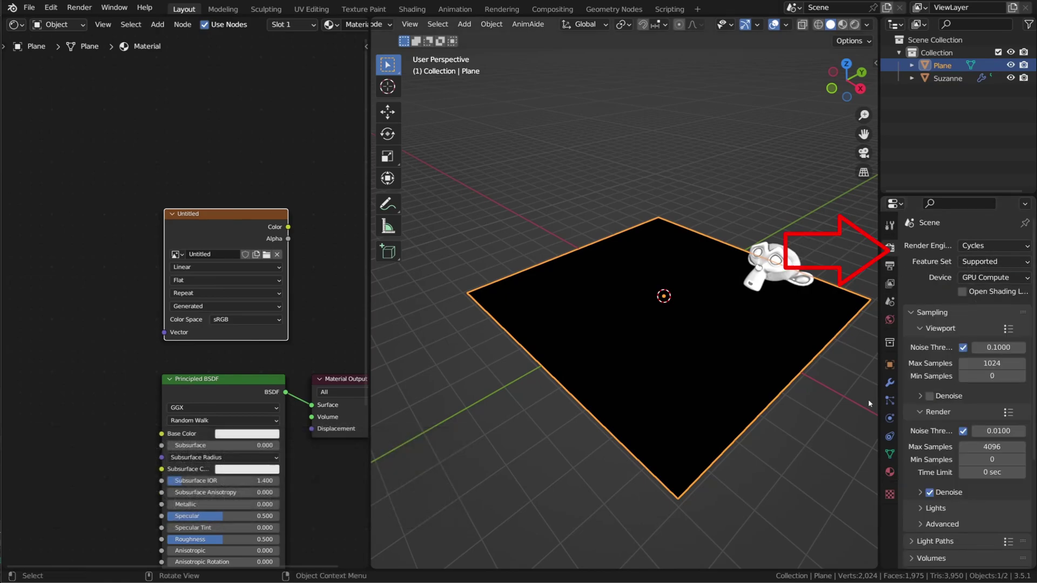
Expand the Bake panel and keep Combined as the bake type
scroll(949, 476, down, 5)
scroll(956, 495, down, 2)
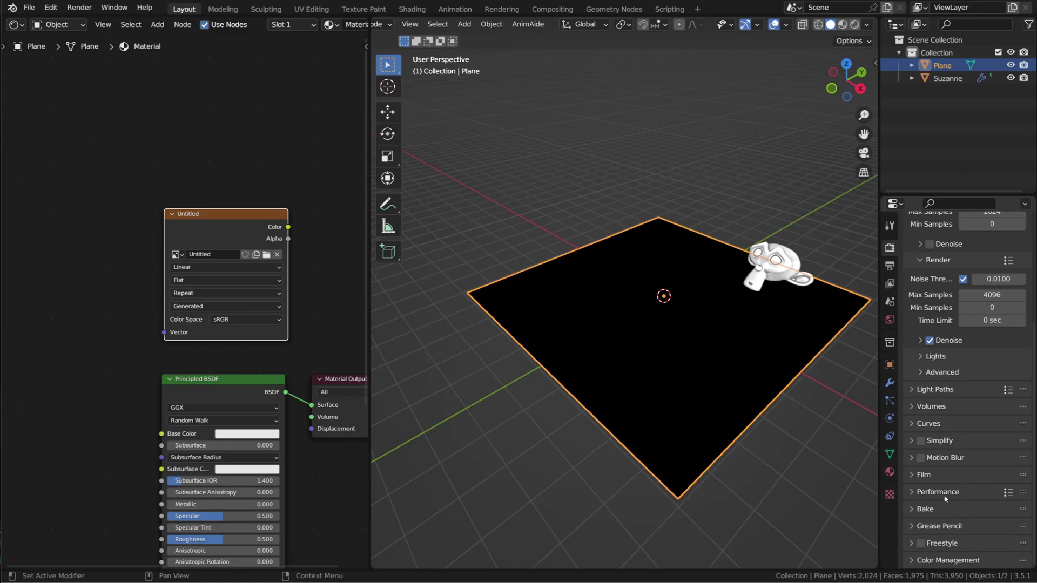
click(946, 508)
scroll(987, 391, down, 8)
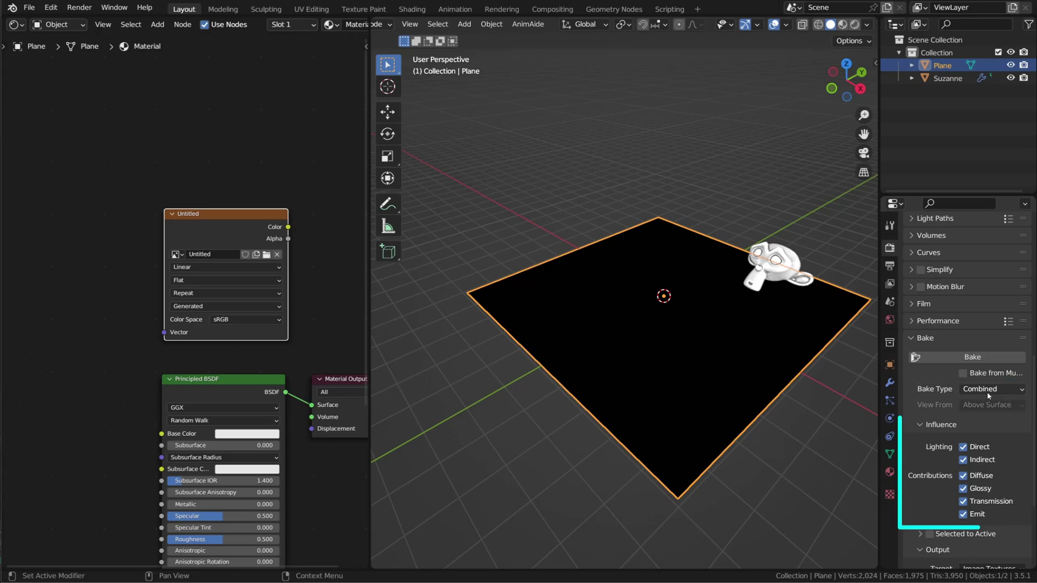
click(988, 395)
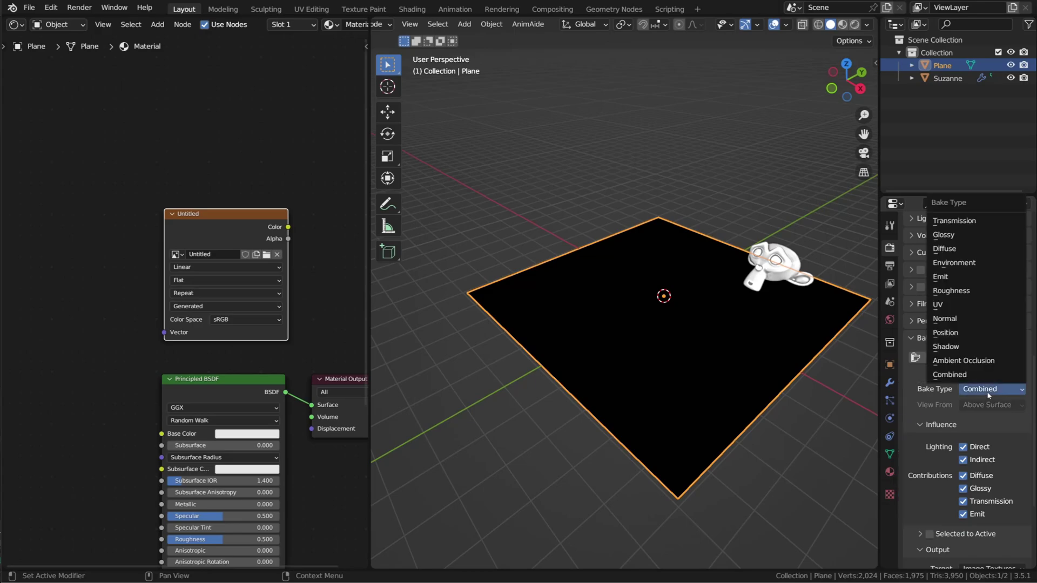
click(958, 380)
Bake the scene lighting into the Untitled image, then compare Rendered and Solid views of the plane
click(967, 358)
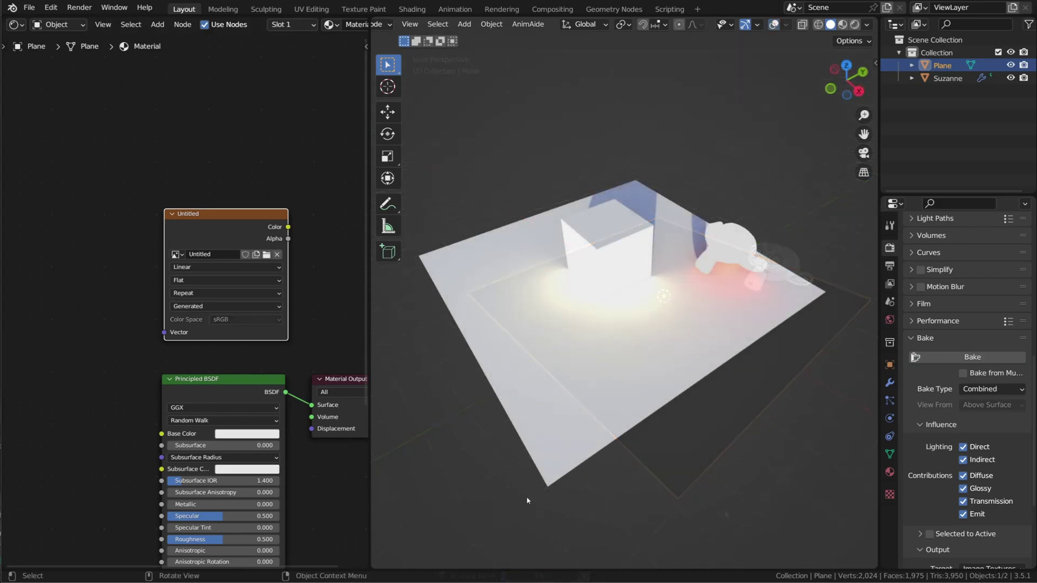
click(525, 498)
middle_drag(460, 489, 545, 483)
click(854, 24)
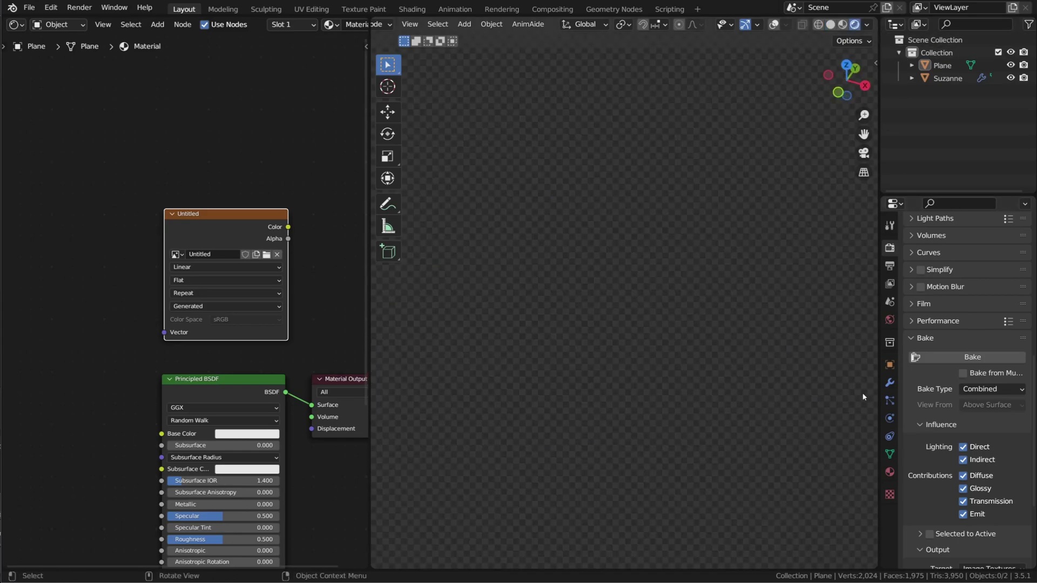
mouse_move(756, 389)
middle_down()
mouse_move(793, 387)
mouse_move(783, 392)
middle_up()
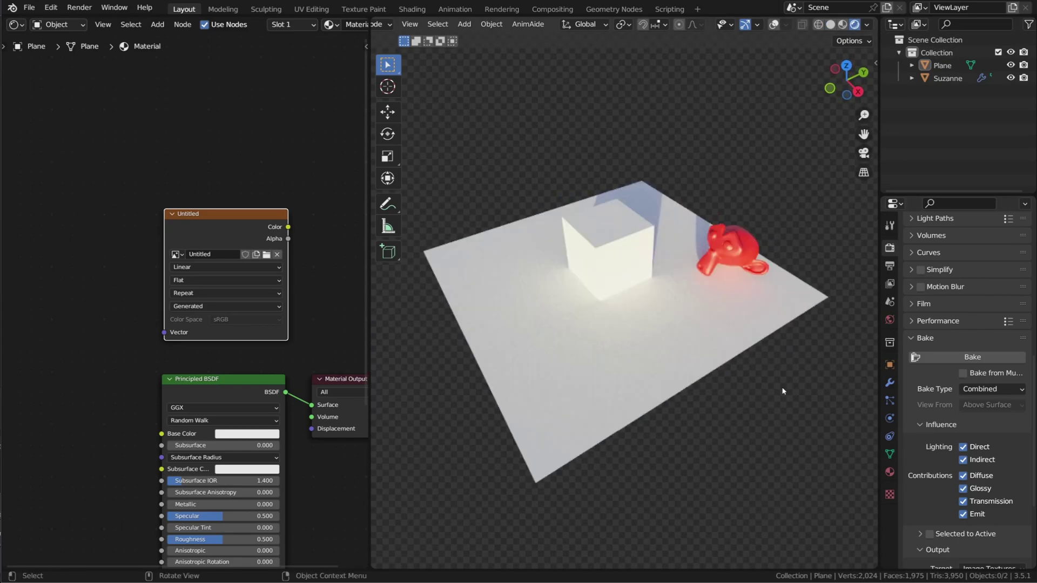
click(831, 24)
middle_drag(532, 388, 653, 379)
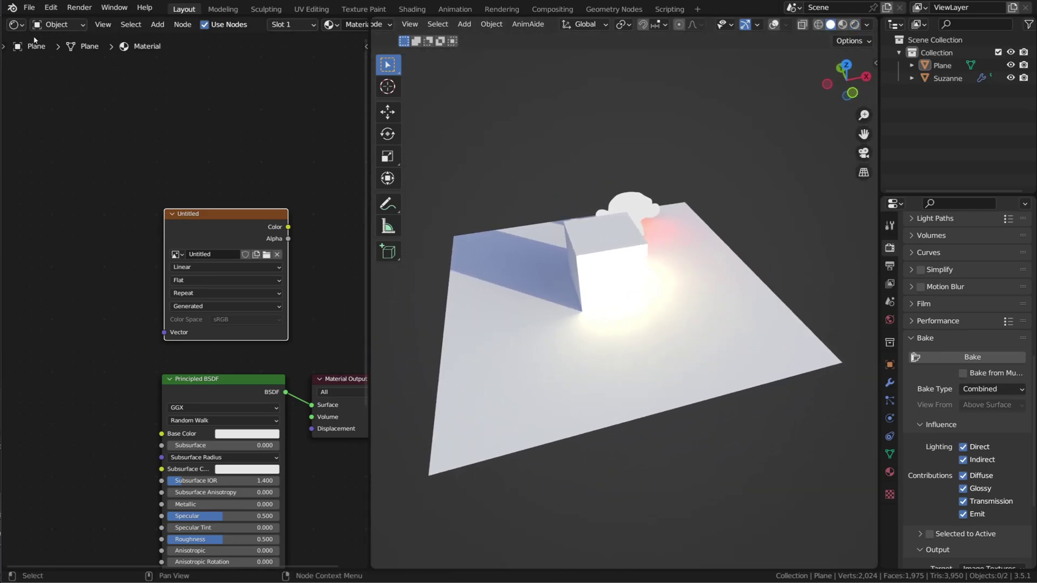
click(16, 24)
Turn the left area into an Image Editor showing the baked Untitled image
click(130, 67)
click(154, 24)
click(178, 76)
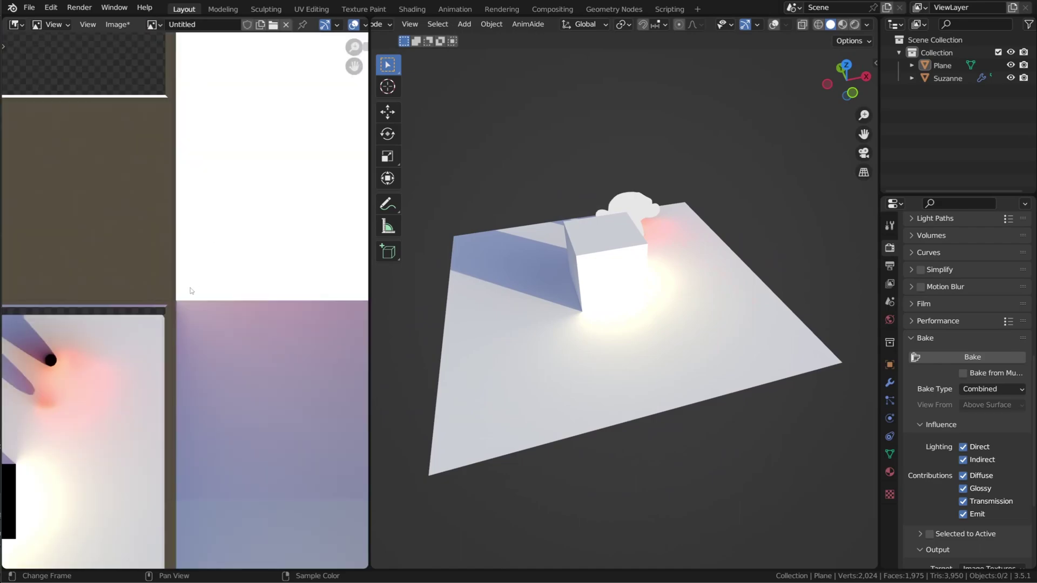
scroll(190, 291, down, 3)
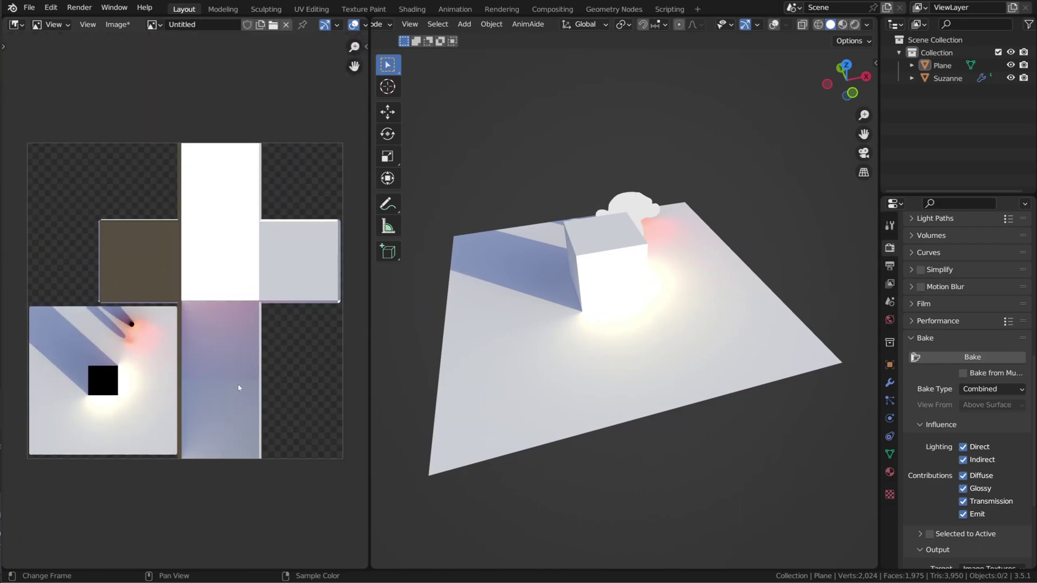
Put the plane into Edit Mode and turn the viewport overlays back on
click(621, 267)
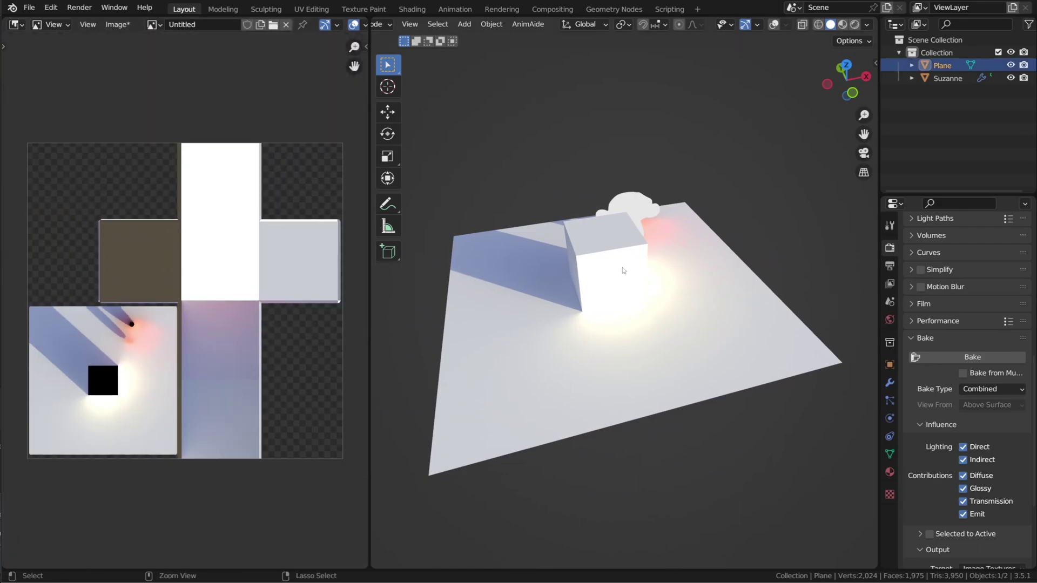
key(ctrl+Tab)
key(Tab)
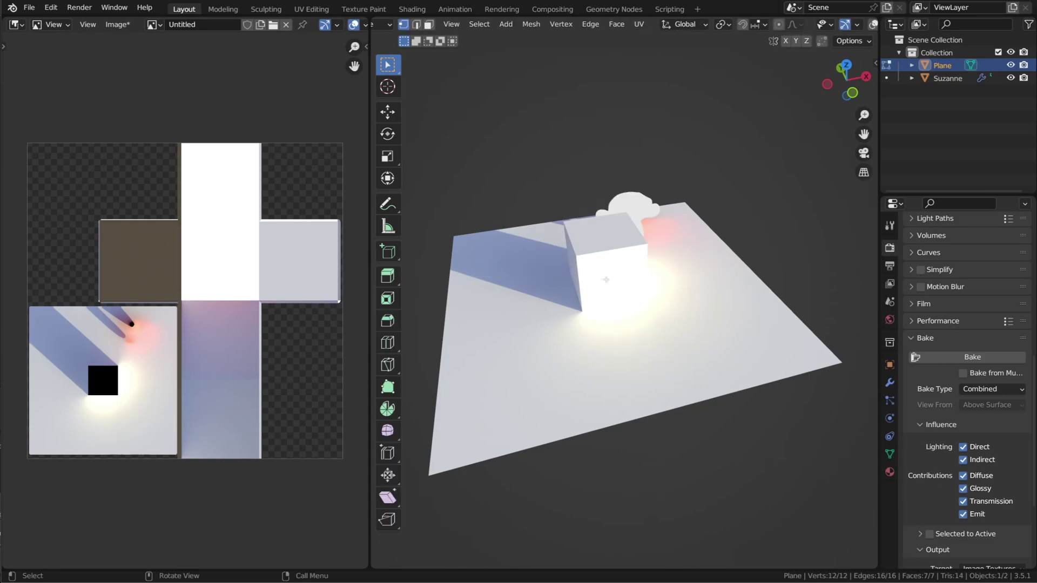
mouse_move(559, 286)
middle_down()
mouse_move(525, 298)
mouse_move(554, 284)
middle_up()
key(shift+alt+z)
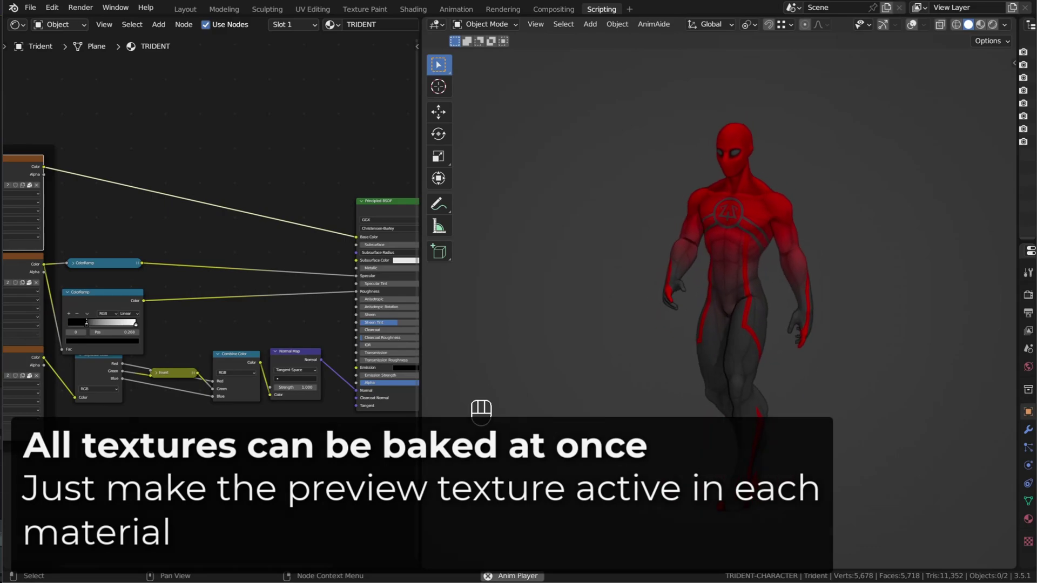
Stop playback and set the TRIDENT-Armature to Rest Position so the character stands in T-pose
drag(1014, 268, 677, 262)
key(space)
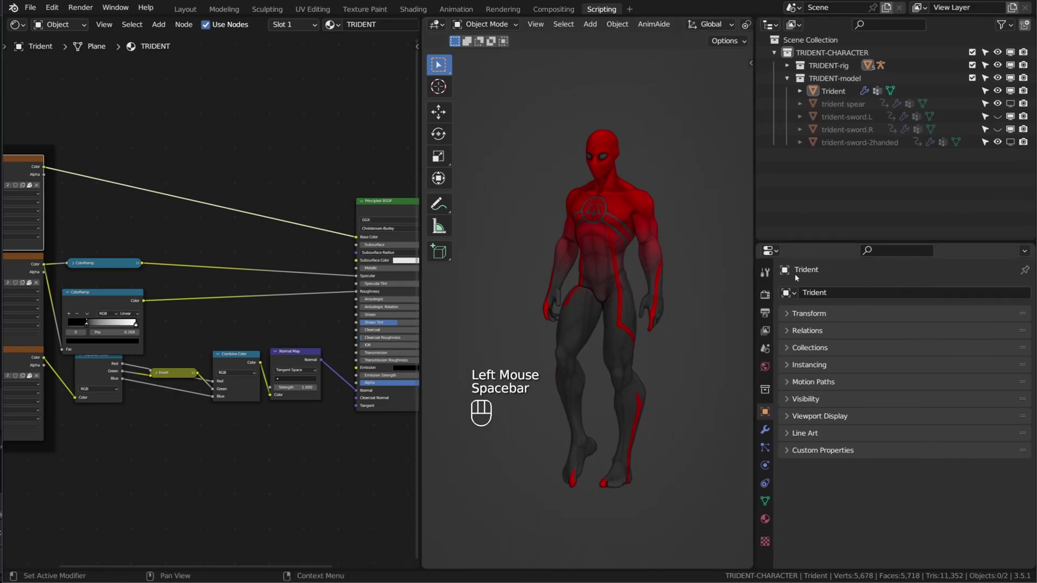
click(787, 65)
key(shift+alt+z)
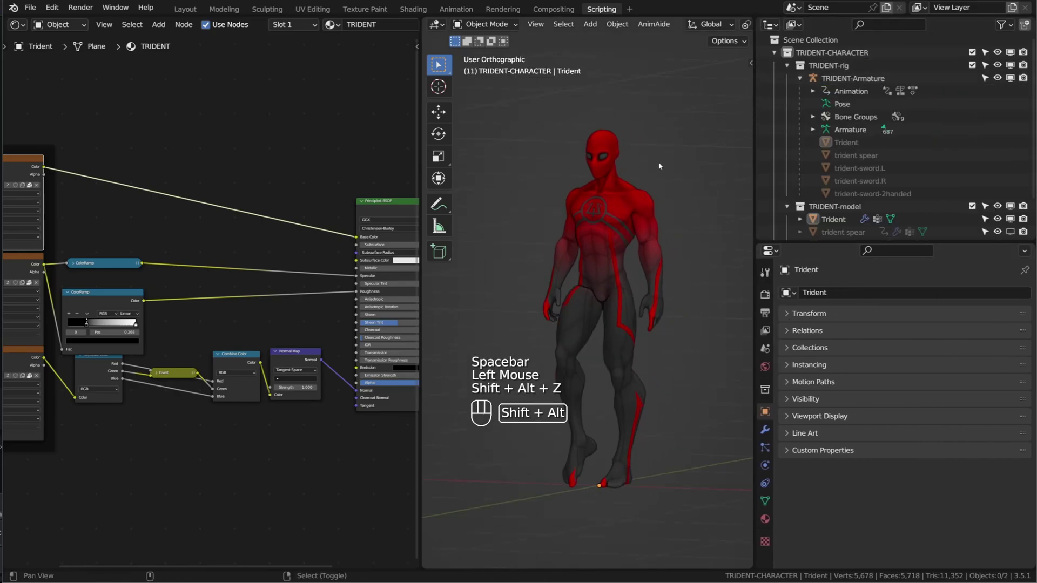
click(853, 79)
click(765, 465)
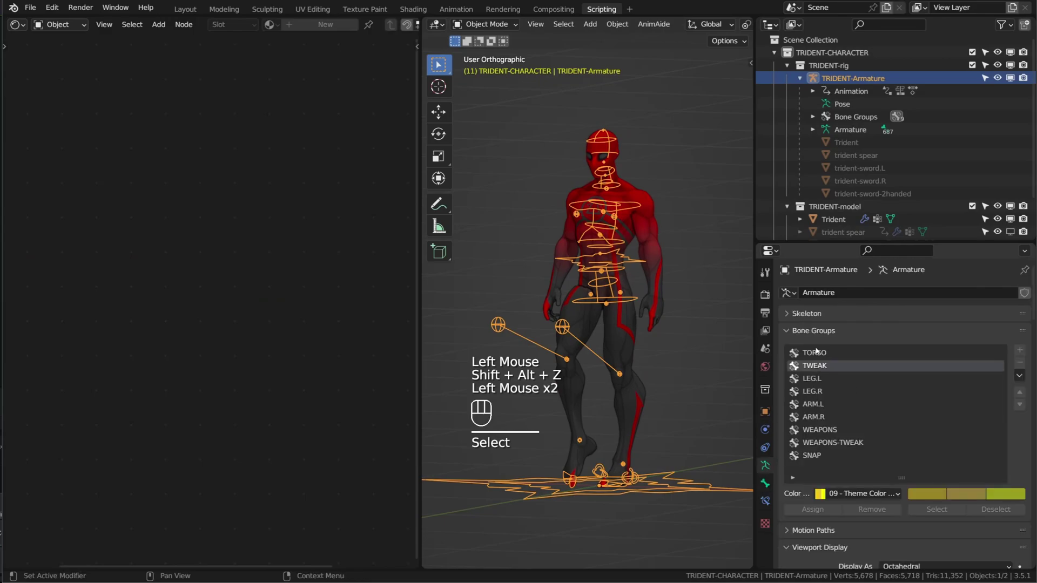
click(962, 313)
click(965, 336)
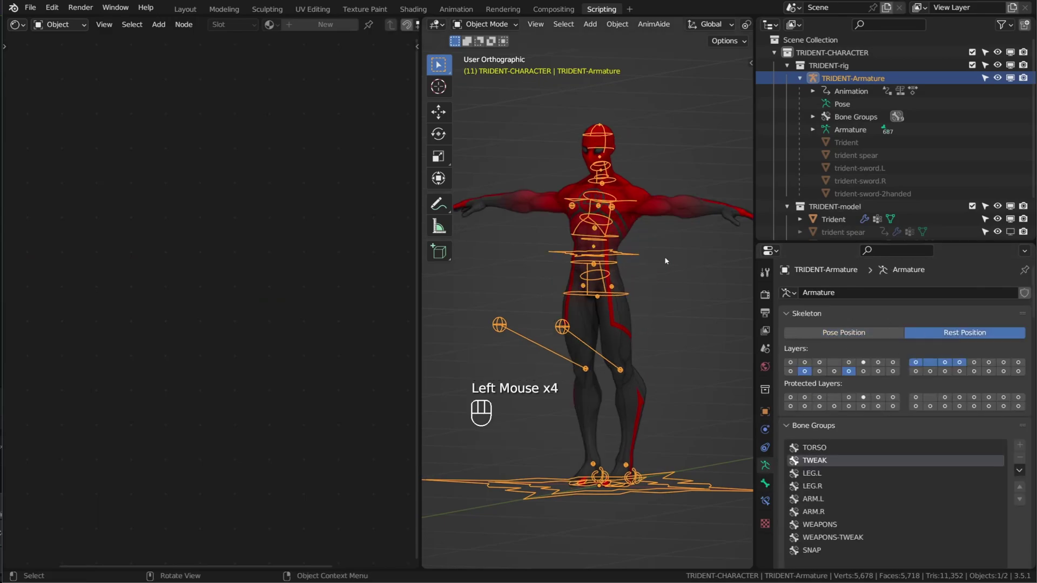
Select the Trident body mesh and center its Principled BSDF and output nodes
click(655, 223)
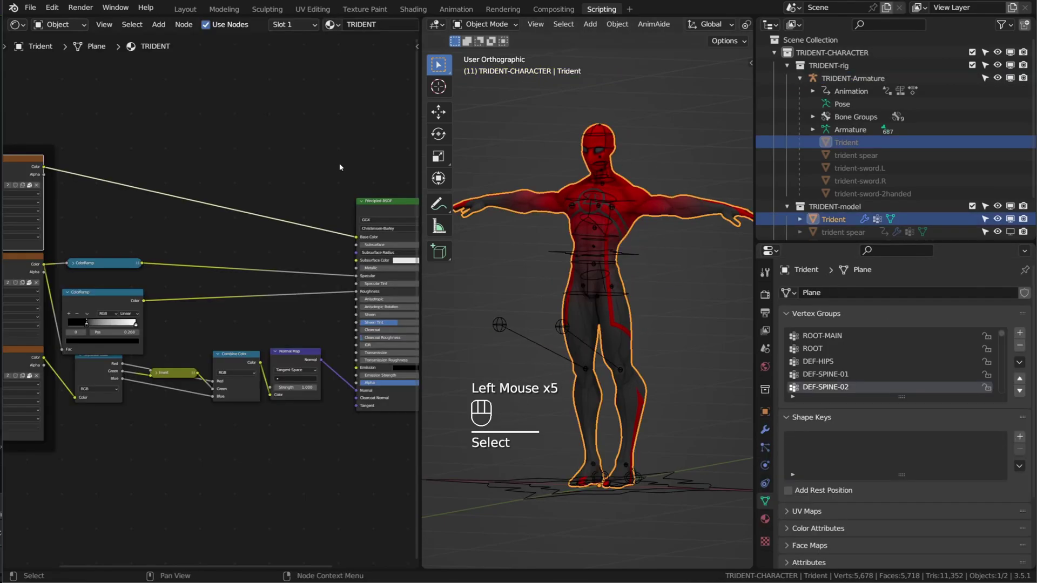
scroll(344, 161, down, 2)
shift+middle_drag(274, 170, 282, 168)
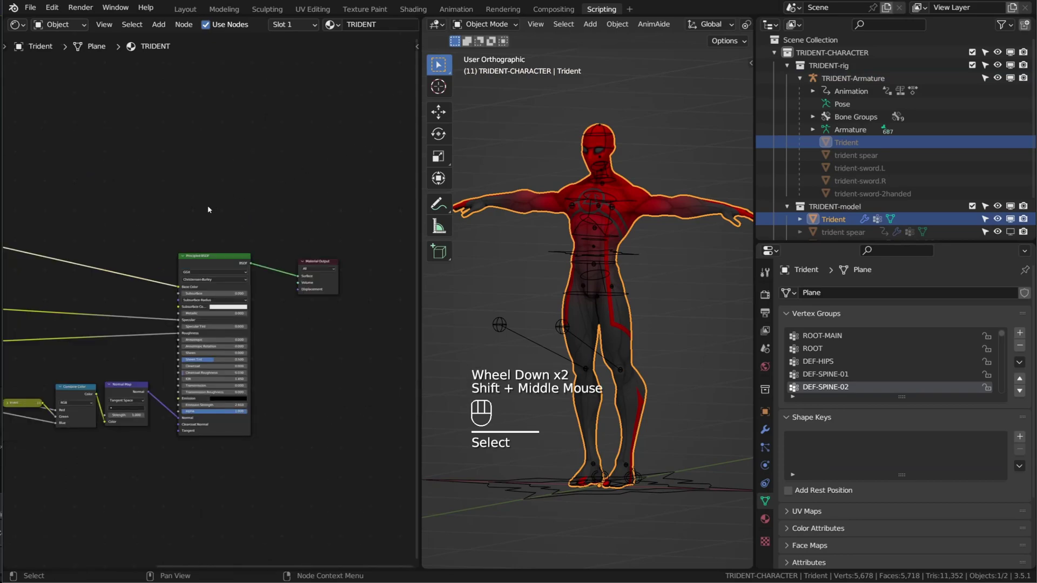
Add an Image Texture node to the Trident material, placed above the shader
scroll(213, 188, up, 1)
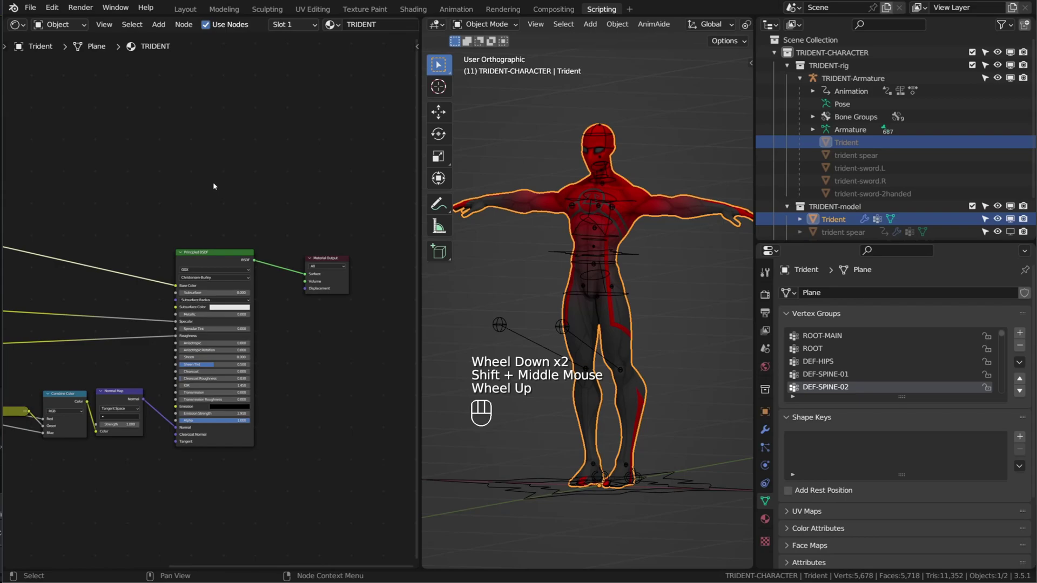
scroll(213, 186, up, 1)
click(212, 186)
key(shift+a)
mouse_move(216, 222)
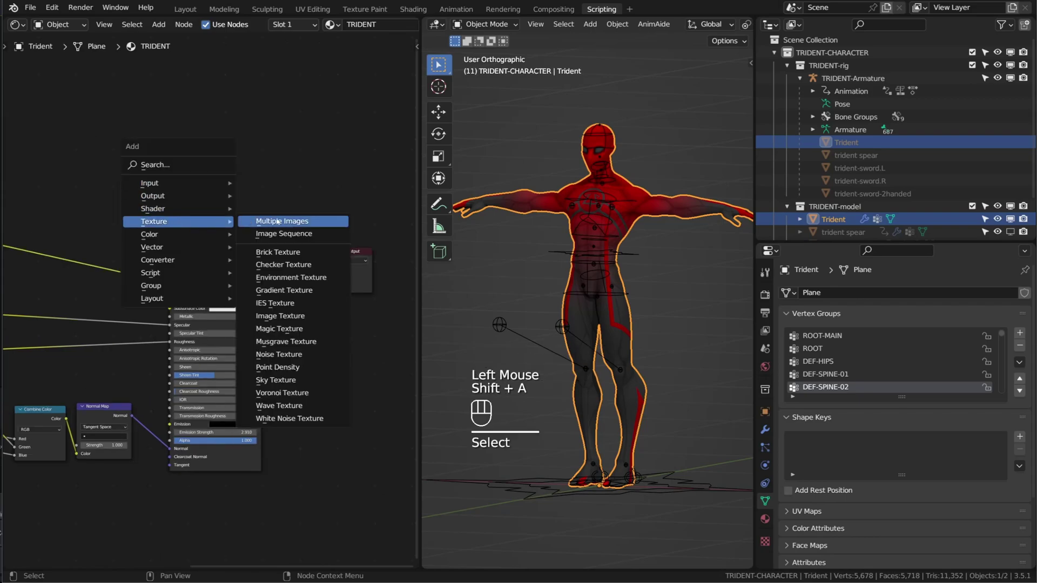
click(319, 319)
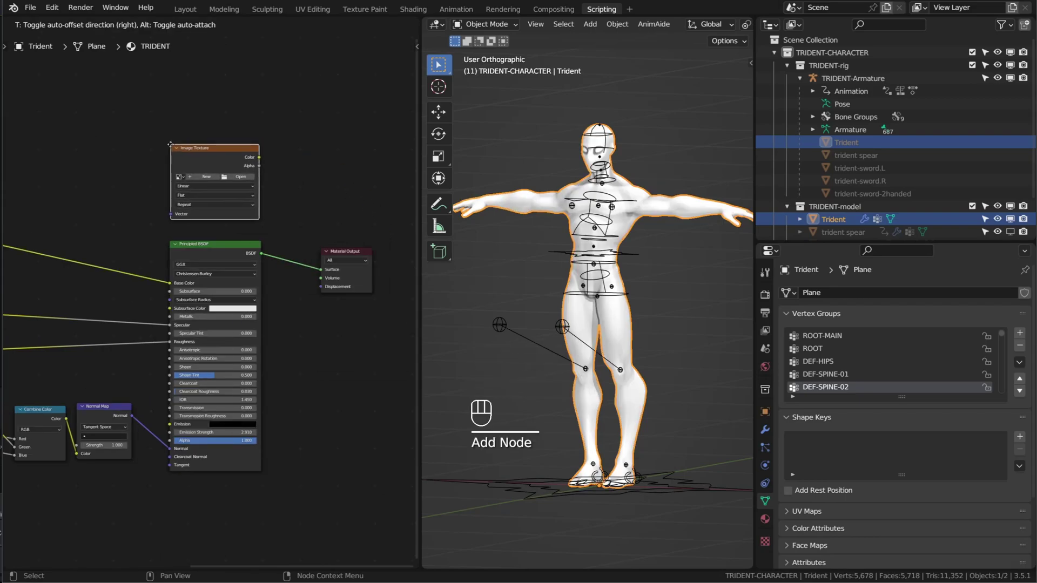
click(227, 162)
Create a new image named Trident_previz with width 2048, turning the character black
click(227, 176)
click(236, 194)
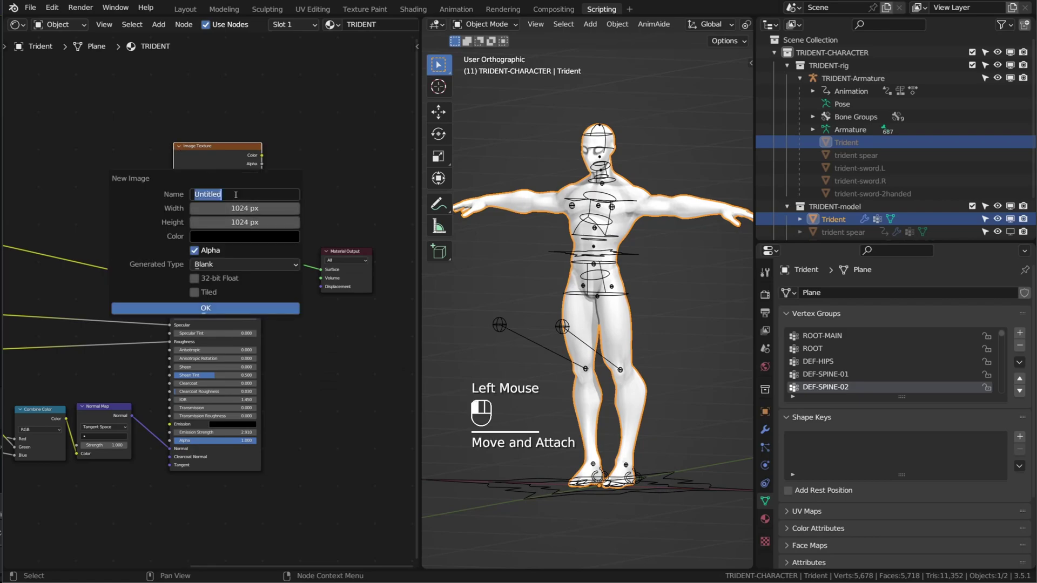
text(Trident_previz)
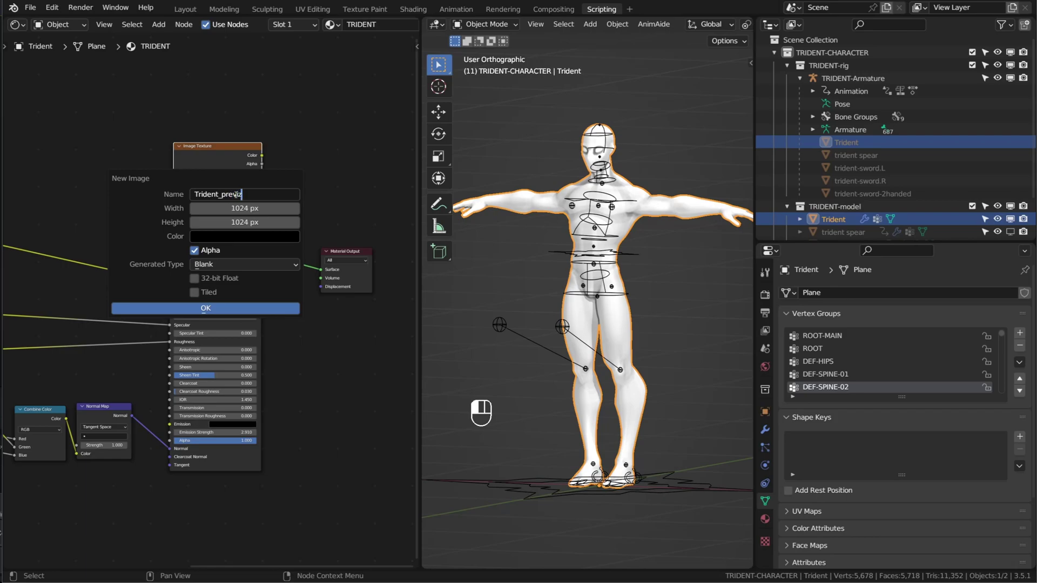
click(250, 210)
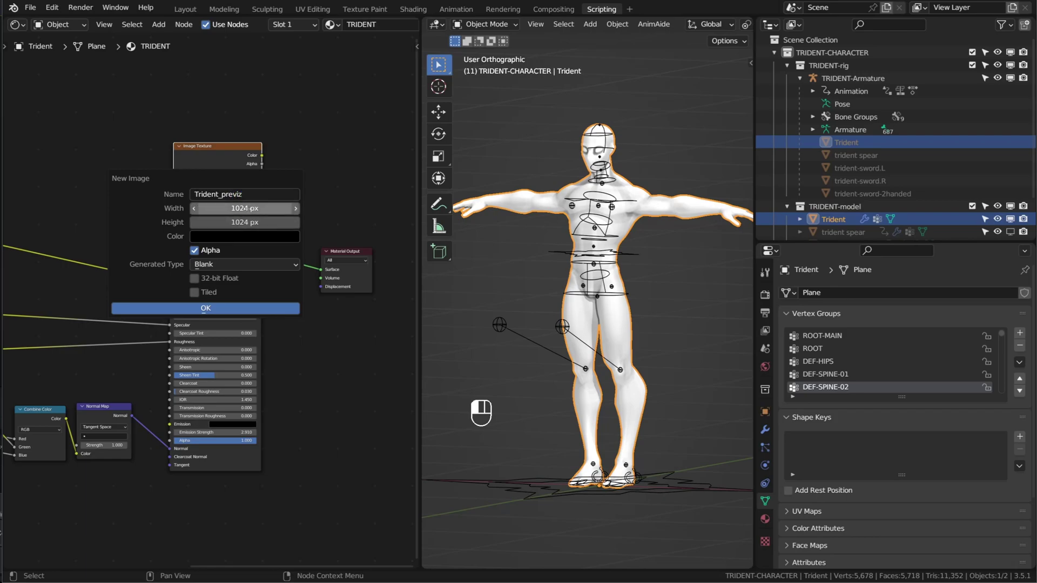
text(2048)
key(Return)
click(206, 308)
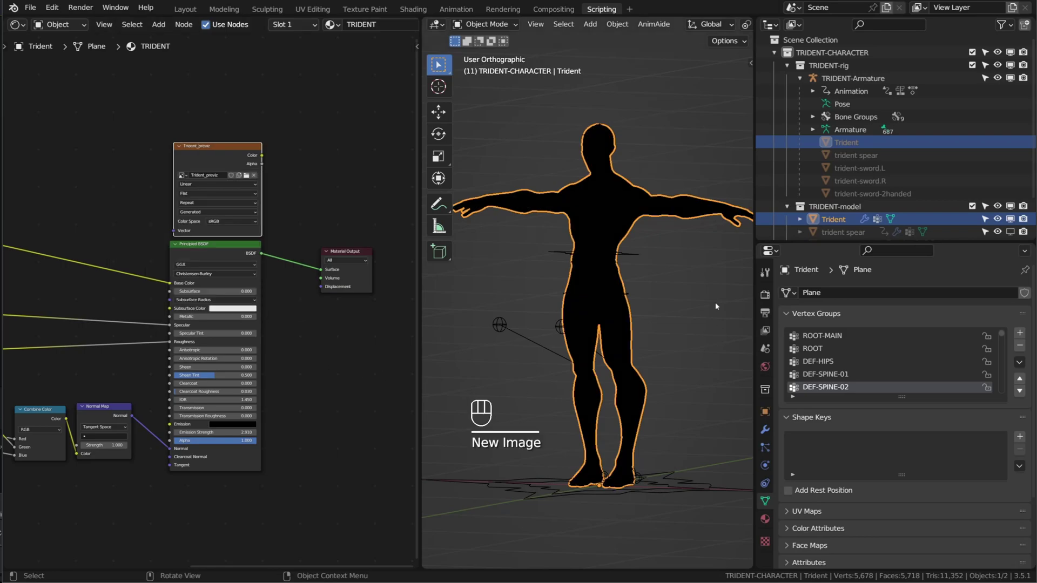
alt+middle_drag(571, 341, 558, 340)
click(16, 25)
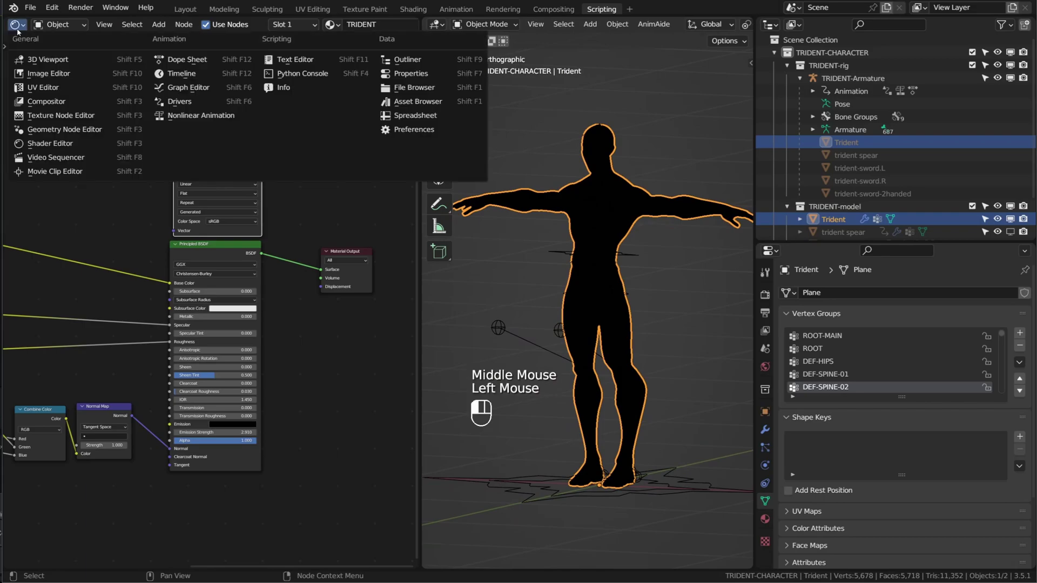
Make the left area an Image Editor, view Trident_BaseColor's two UDIM tiles, then show Trident_previz
click(44, 70)
click(158, 27)
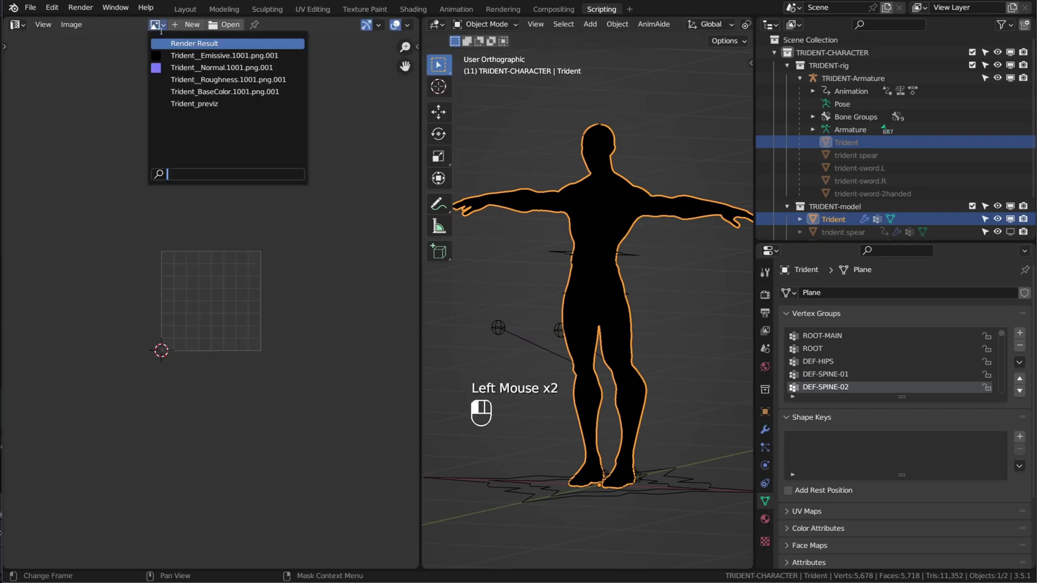
click(200, 96)
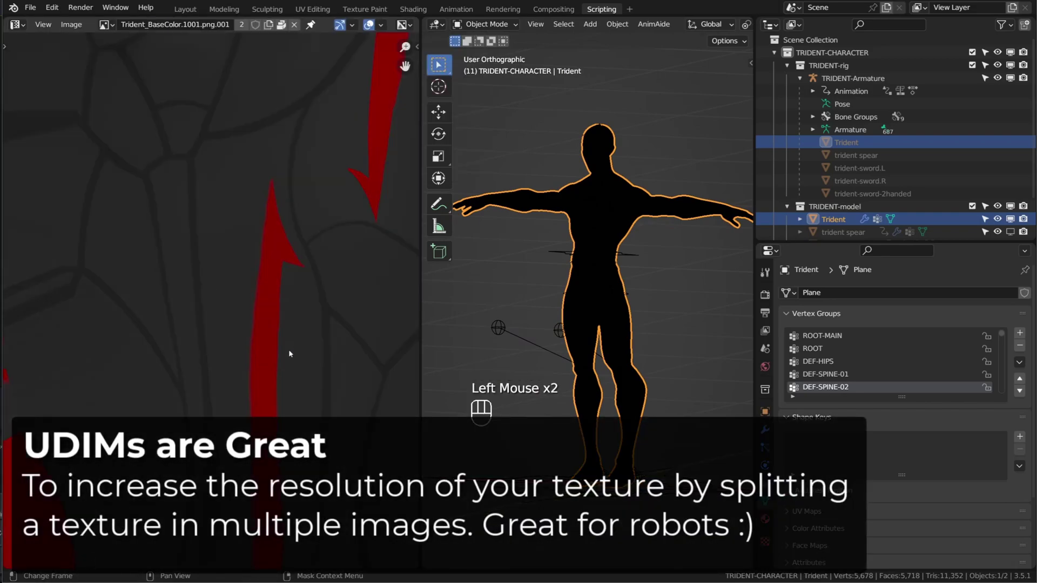
scroll(289, 354, down, 4)
middle_drag(305, 326, 281, 302)
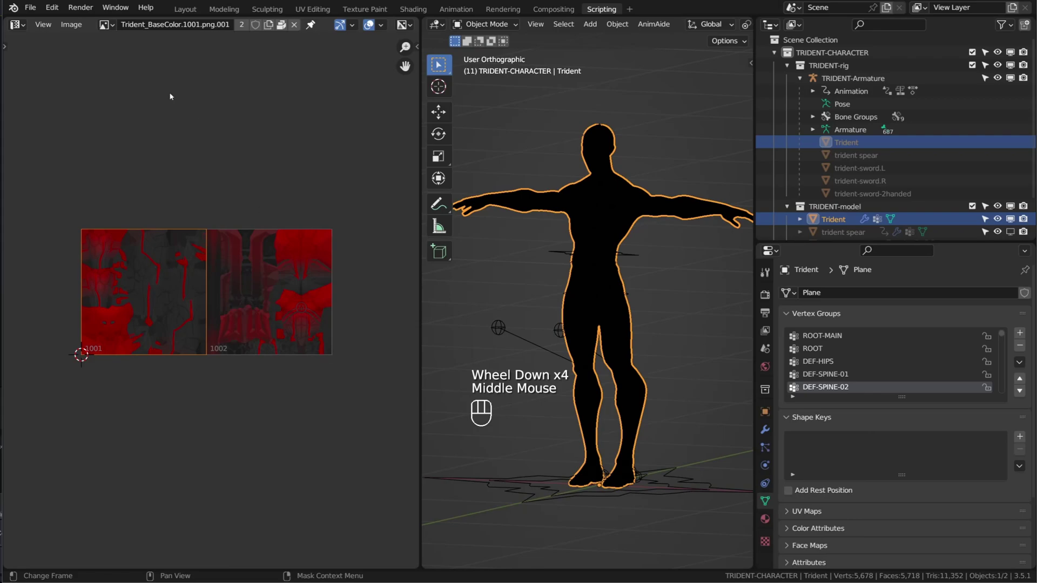
click(104, 25)
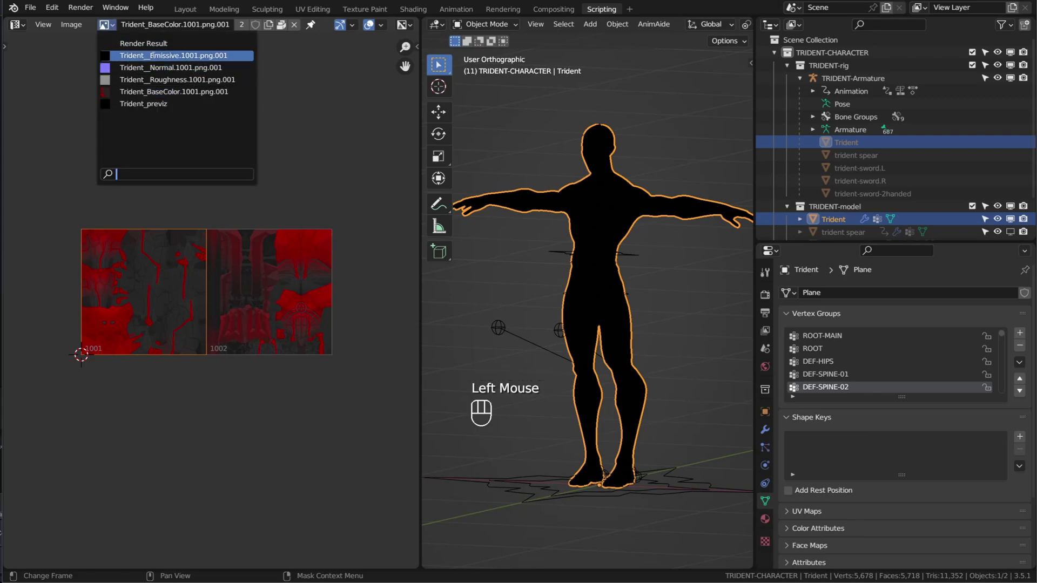
click(156, 104)
In the side panel's Image tab, set Trident_previz's source to UDIM Tiles and start adding a tile
key(n)
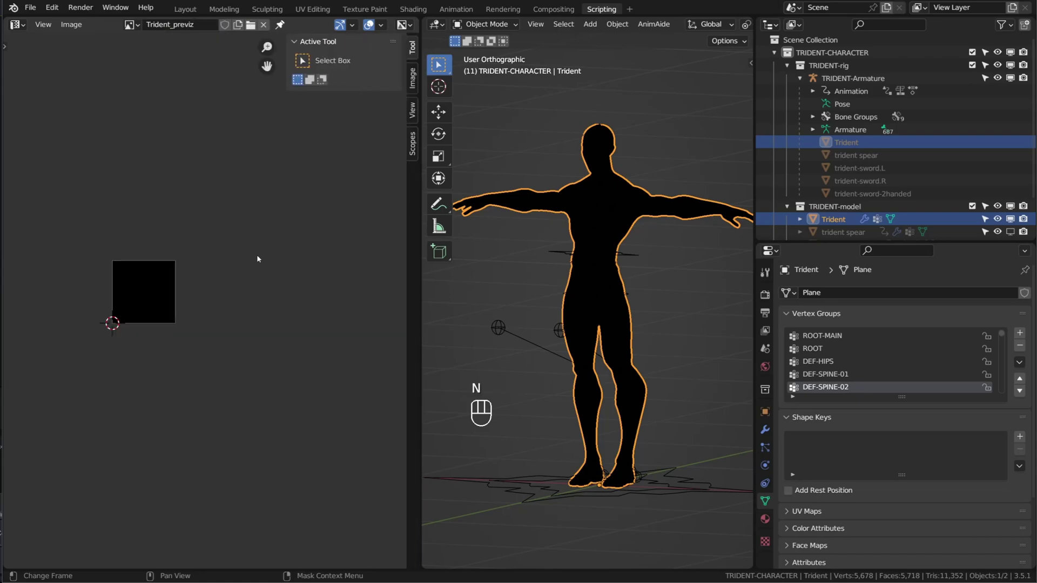
click(413, 80)
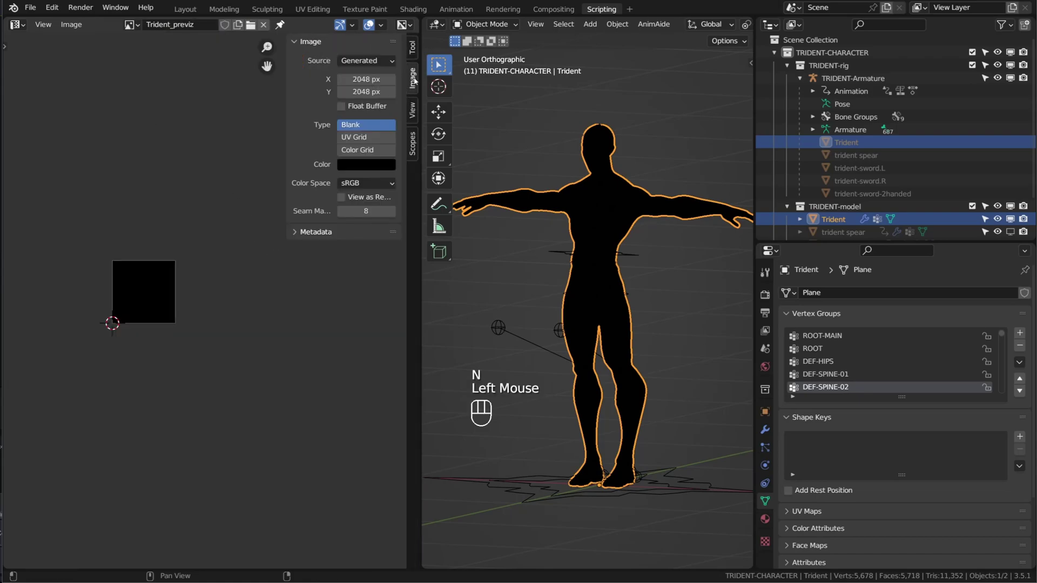
click(361, 61)
click(362, 132)
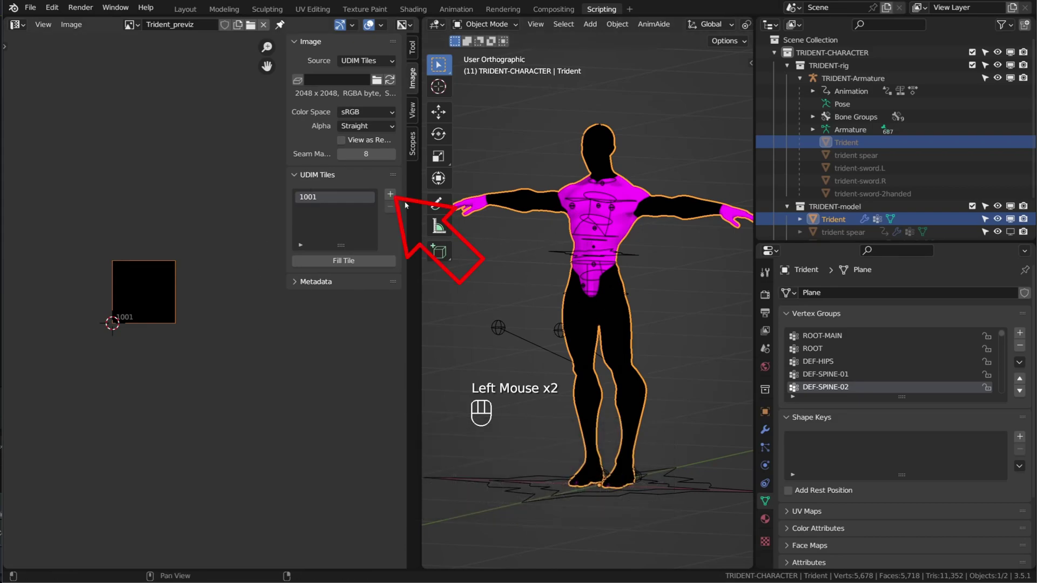
click(390, 194)
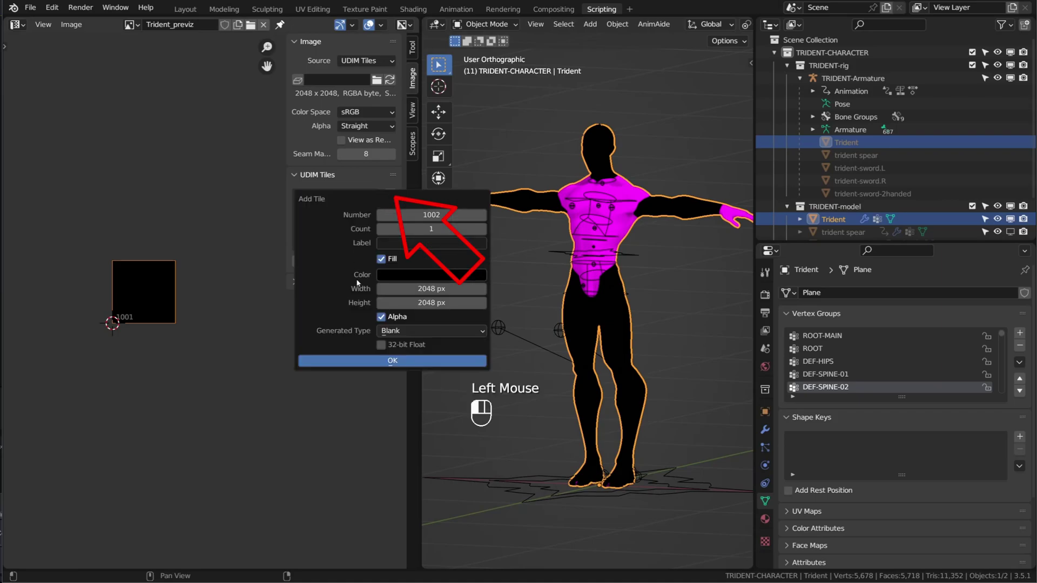
Confirm tile 1002, return to the Shader Editor, and move the image node above the Principled BSDF
click(419, 363)
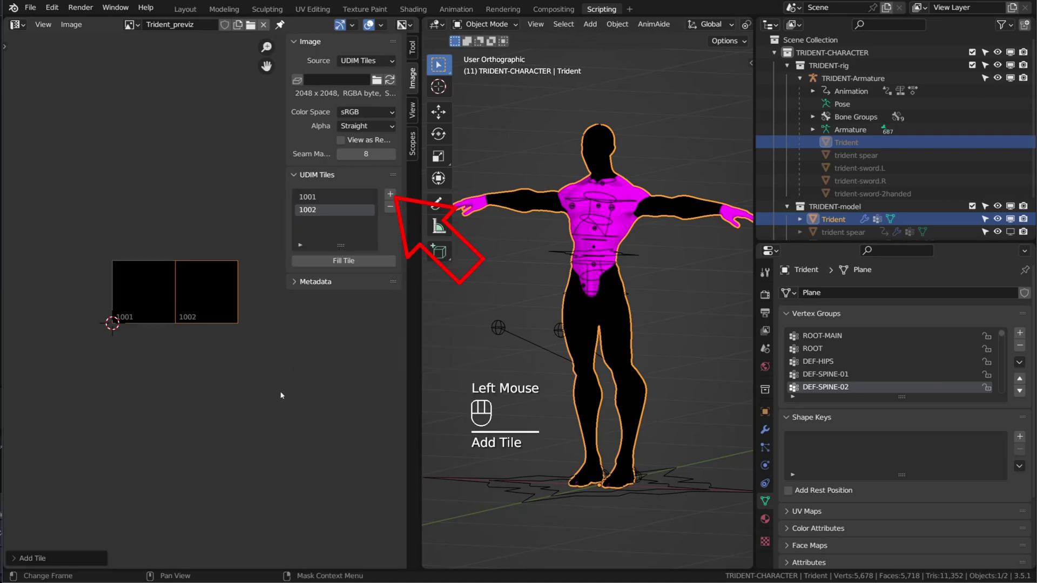
click(22, 26)
click(38, 143)
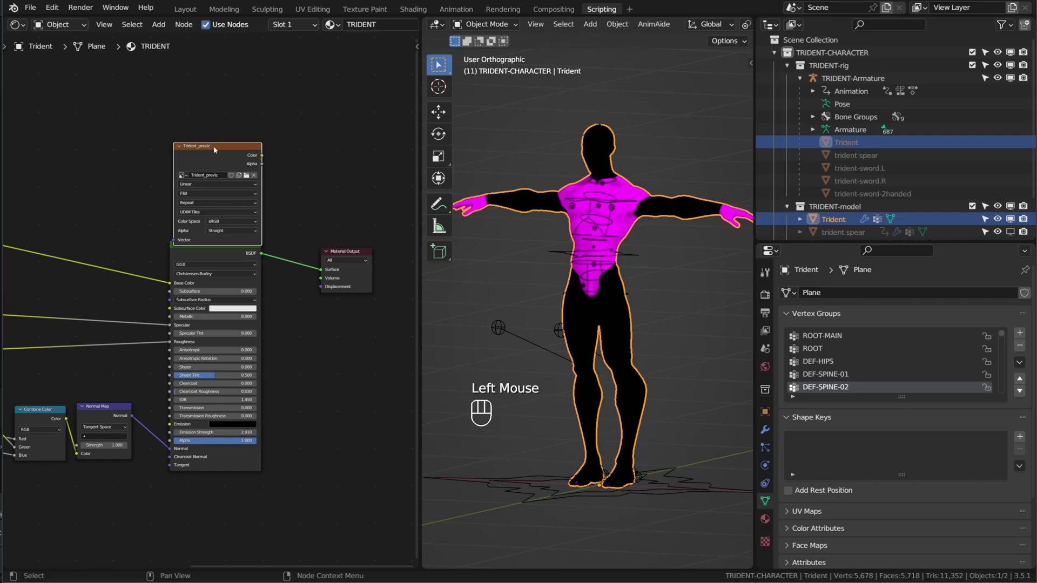
drag(215, 150, 214, 126)
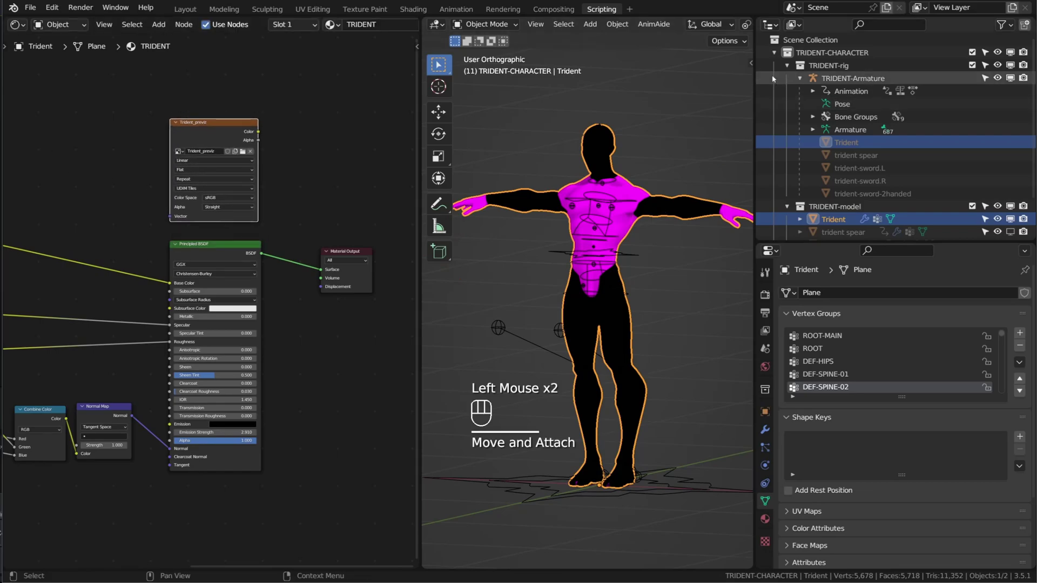
Switch the viewport to Rendered shading and set the render engine to Cycles
middle_drag(746, 24, 697, 27)
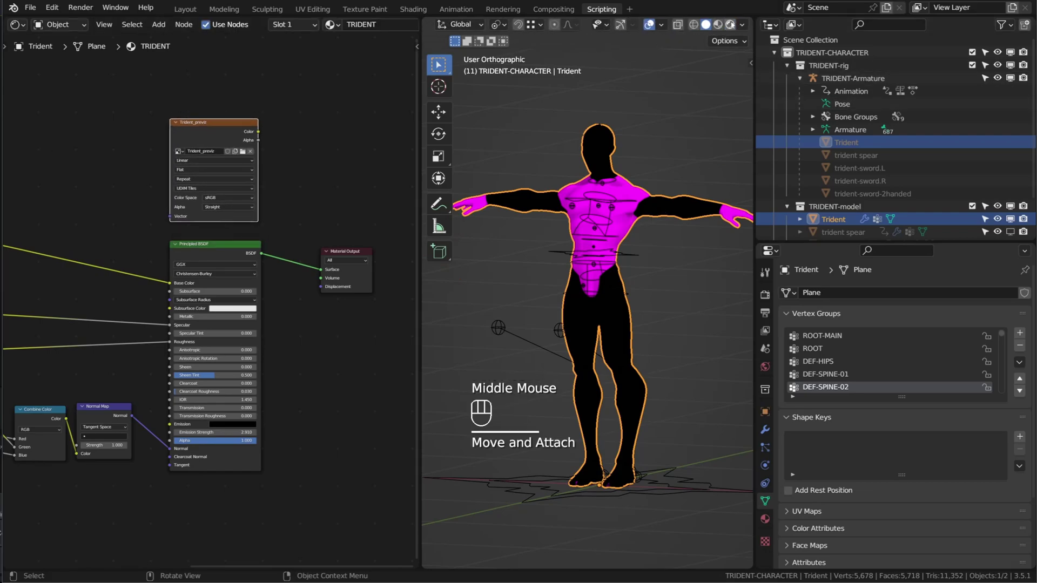
click(730, 24)
click(765, 295)
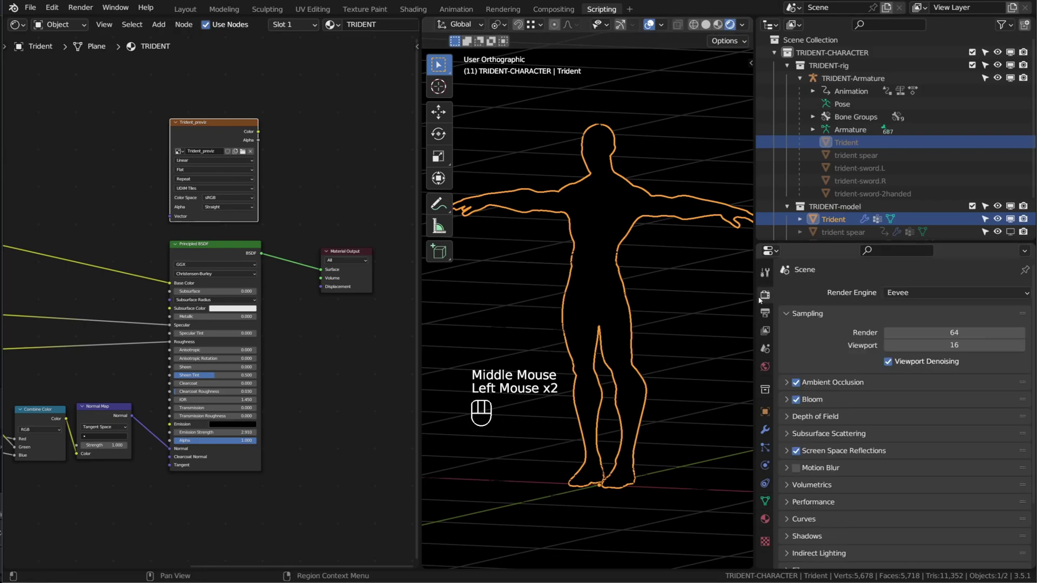
click(913, 292)
click(911, 335)
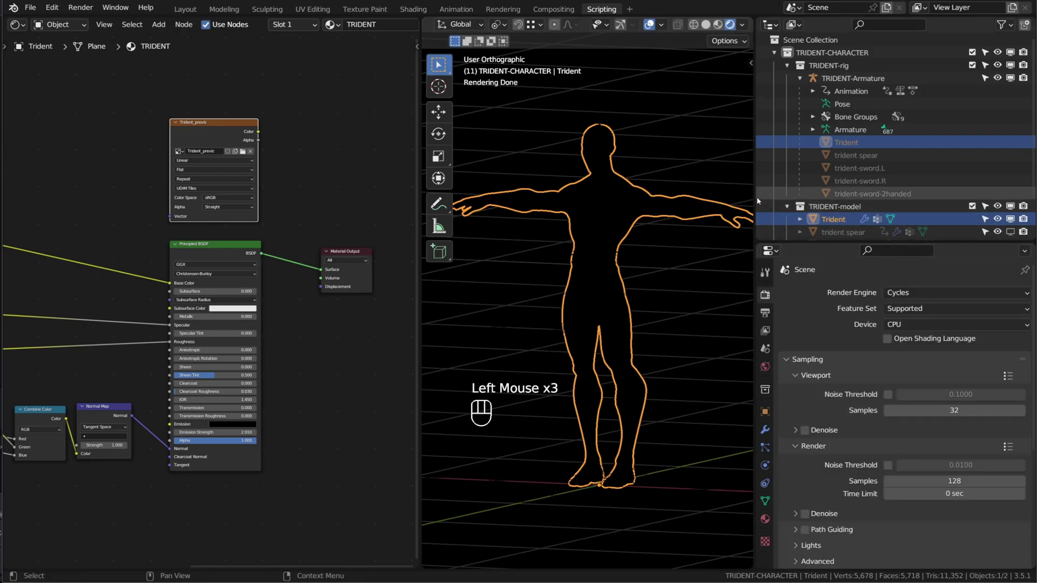
drag(755, 205, 943, 205)
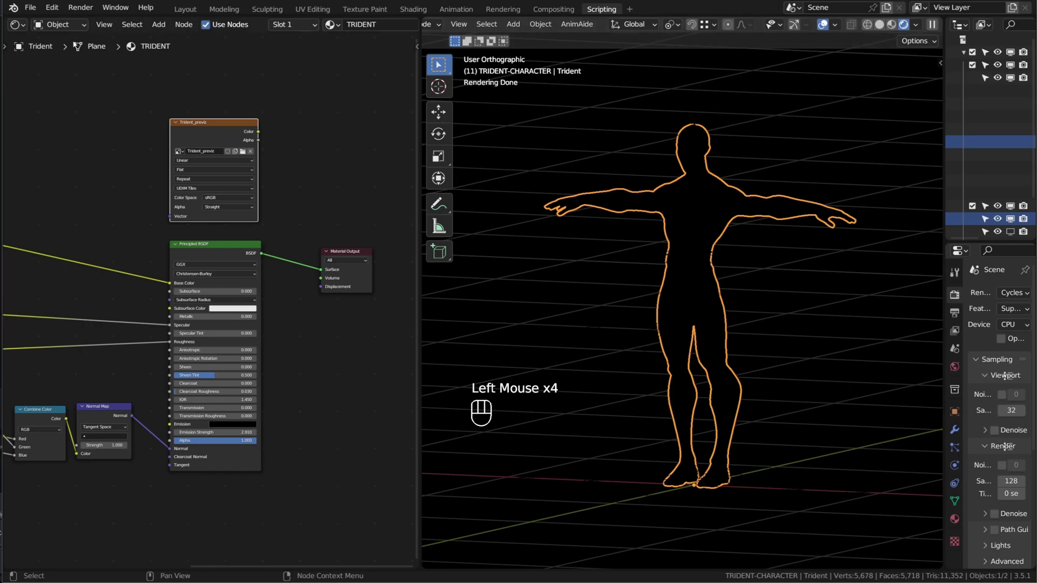
click(47, 24)
Show the World shader nodes centered in the node editor
click(60, 53)
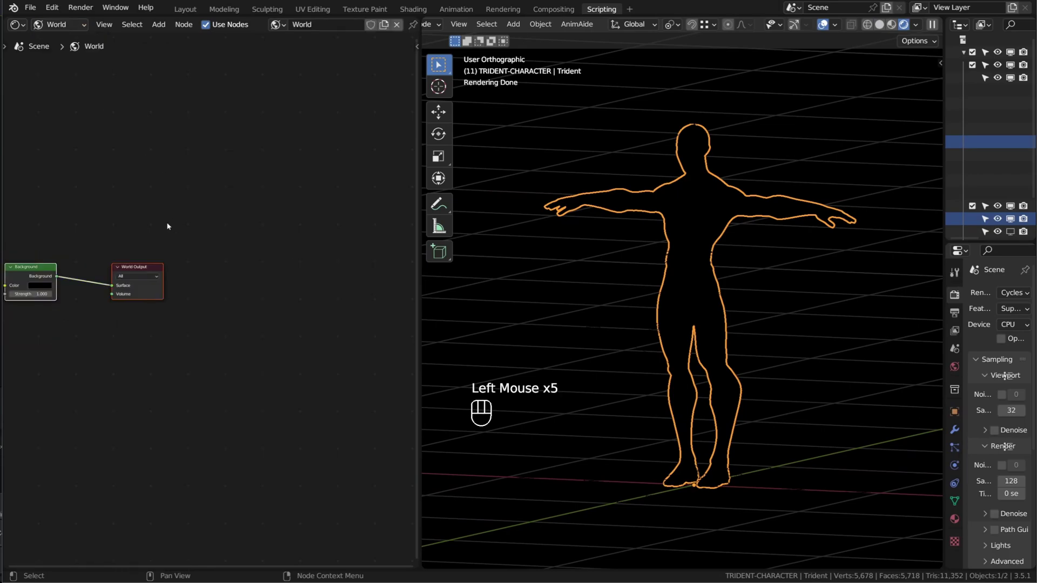
scroll(88, 240, down, 1)
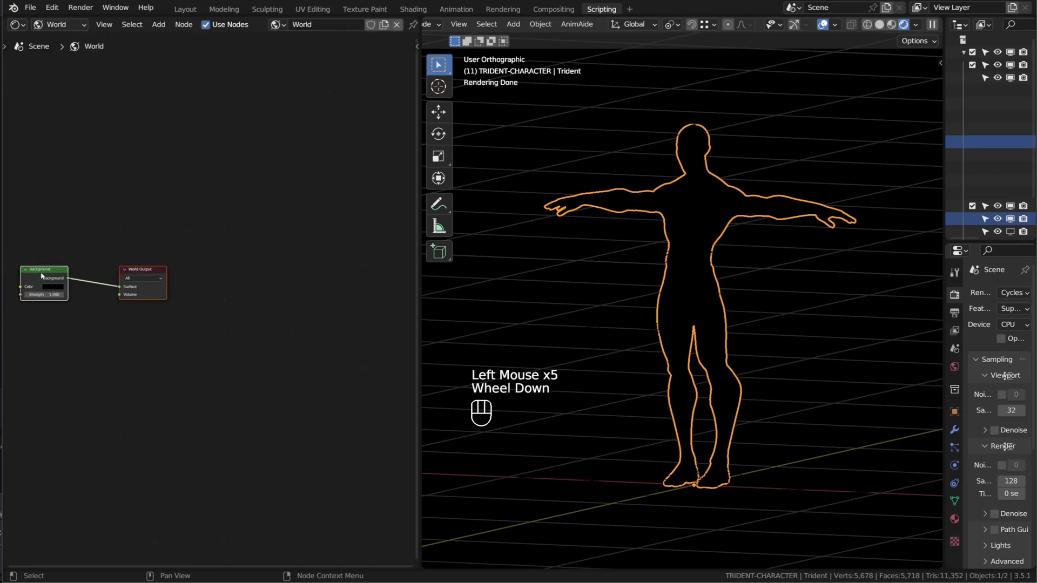
scroll(89, 227, down, 1)
click(89, 228)
shift+middle_drag(35, 213, 222, 224)
Give the Background node an Environment Texture loaded with kiara_1_dawn_4k.hdr
click(232, 273)
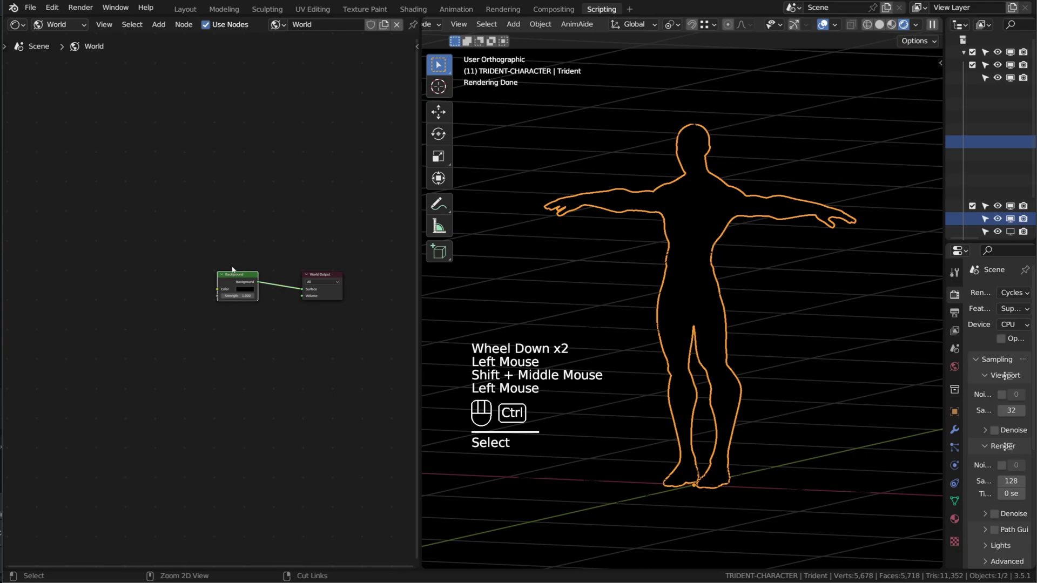
key(ctrl+t)
click(192, 303)
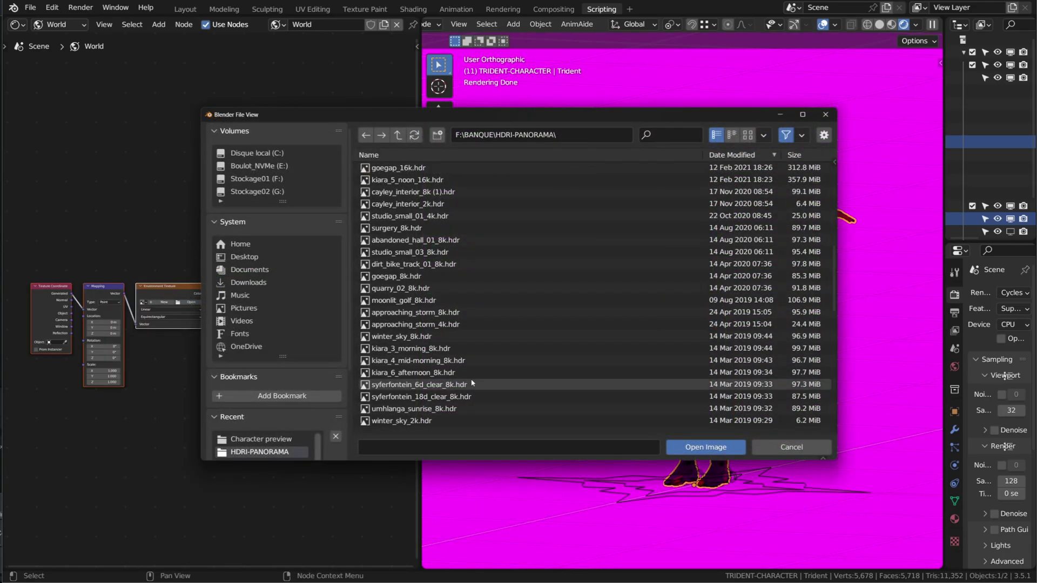
scroll(459, 324, down, 10)
double_click(432, 272)
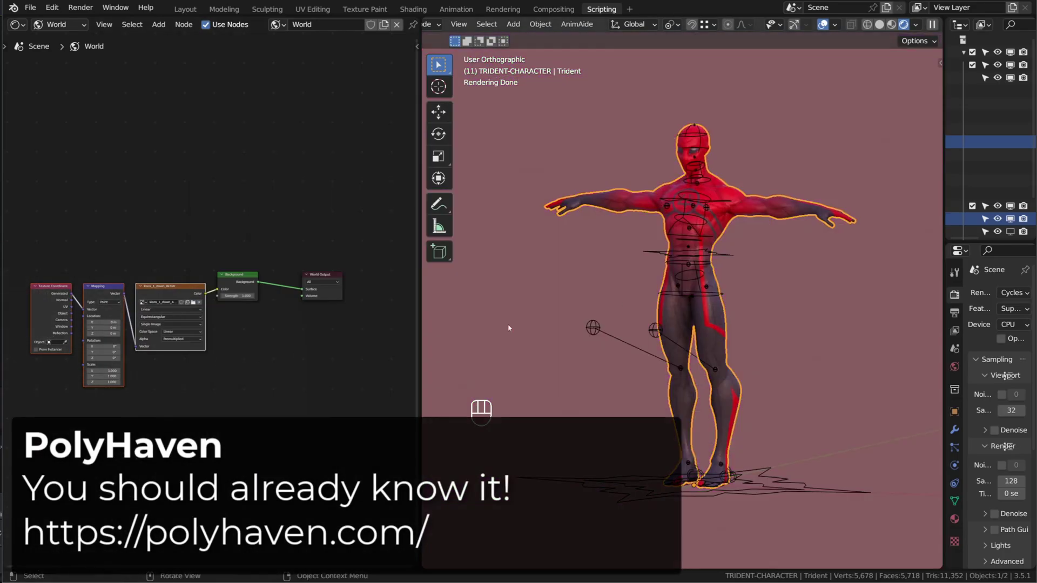
scroll(725, 236, down, 2)
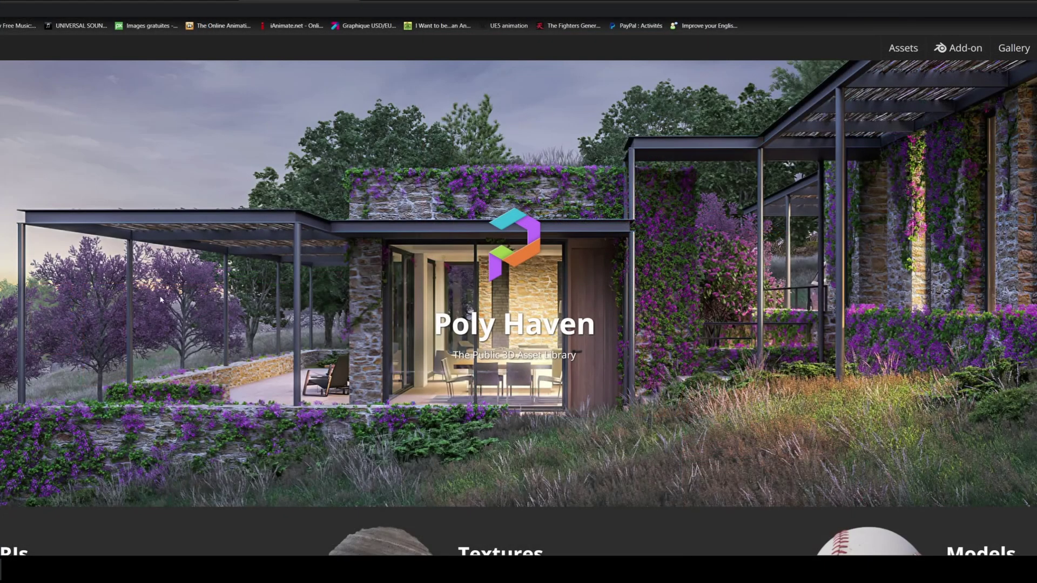
scroll(241, 300, down, 1)
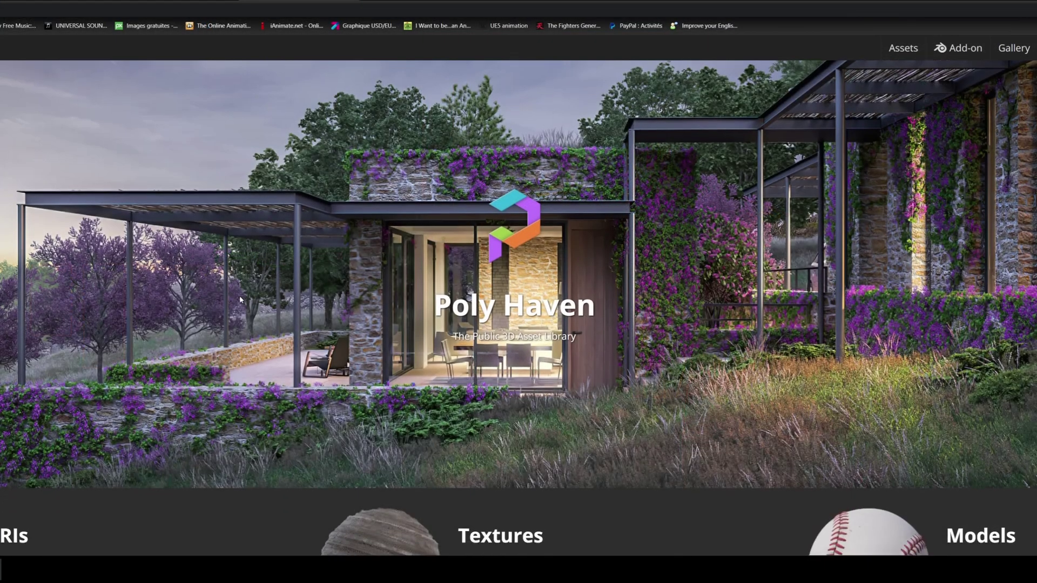
scroll(241, 300, down, 8)
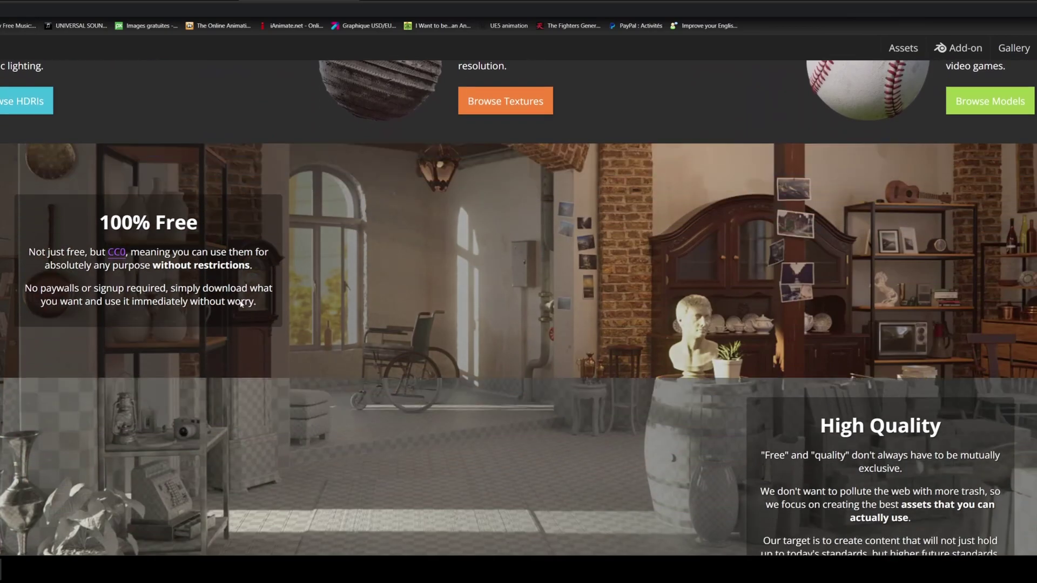
scroll(241, 304, down, 9)
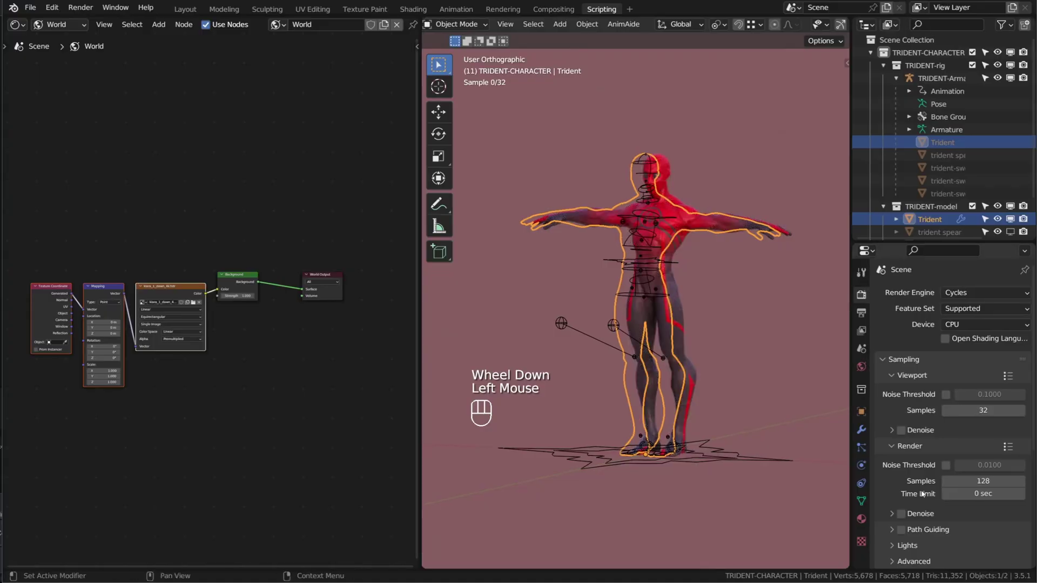
Turn on Transparent in the Film render settings and switch to perspective view
middle_drag(913, 561, 909, 416)
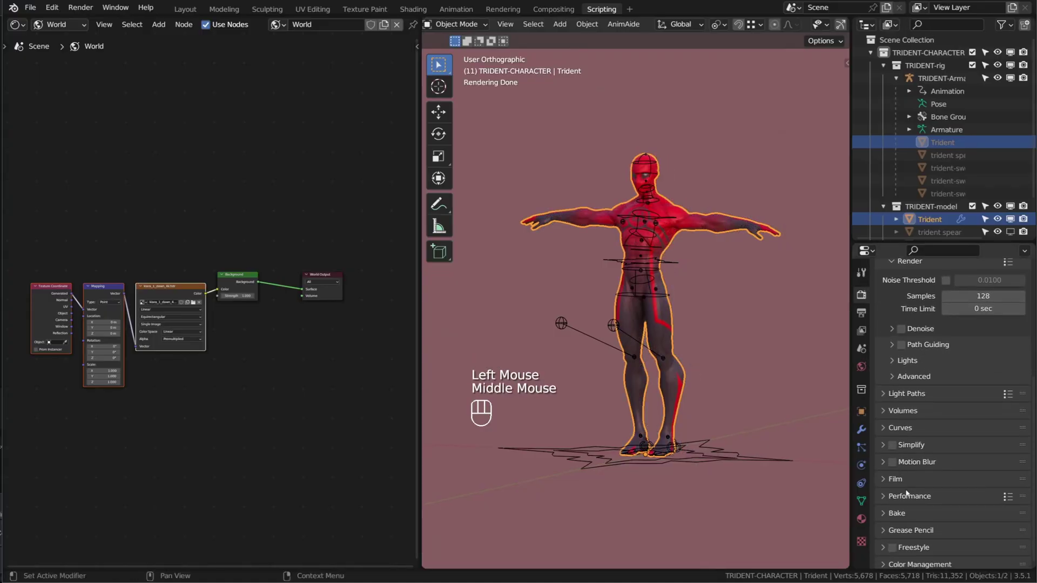
click(905, 480)
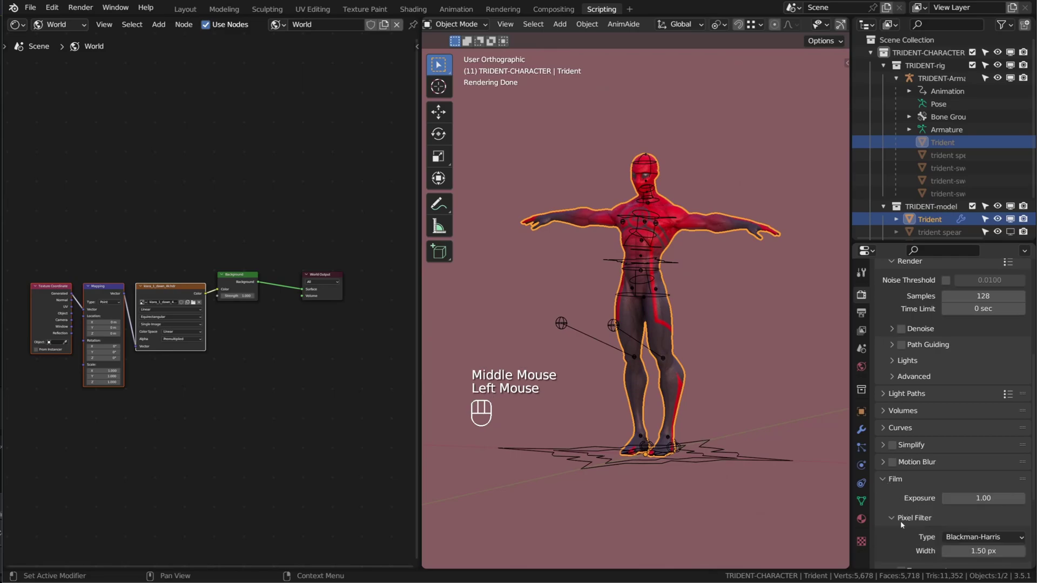
scroll(900, 519, down, 3)
click(881, 419)
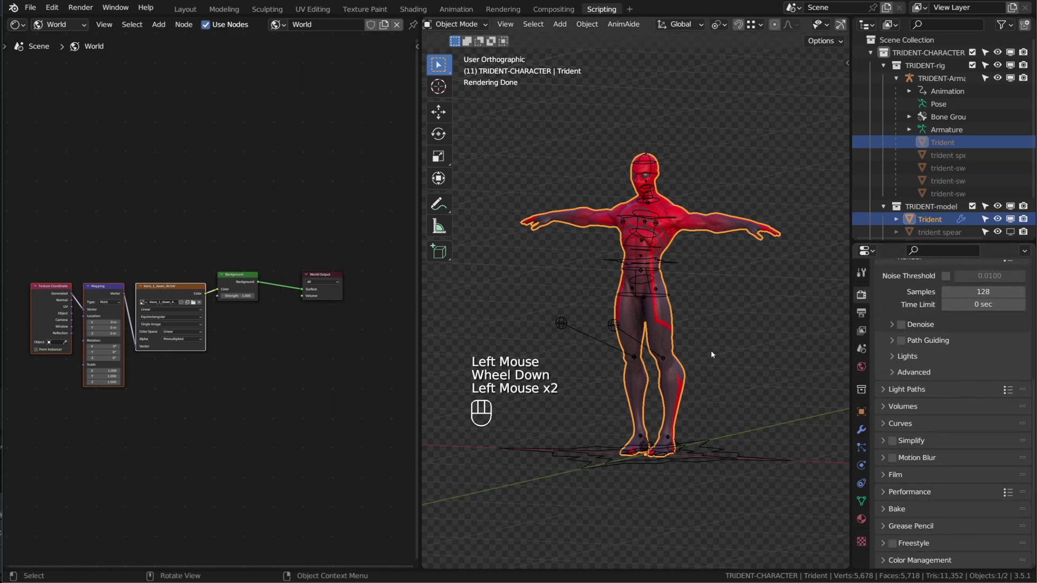
scroll(719, 355, up, 1)
key(KP_5)
scroll(723, 354, down, 2)
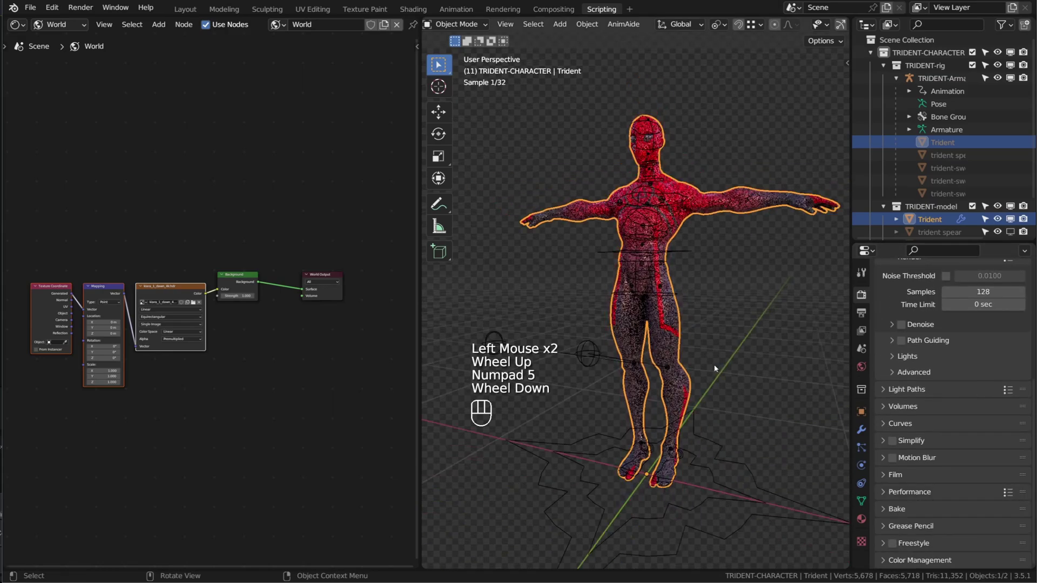
alt+middle_drag(597, 344, 431, 355)
Add an area light to the scene and move it into position
key(shift+alt+z)
alt+middle_drag(650, 289, 649, 316)
key(shift+alt+z)
key(shift+a)
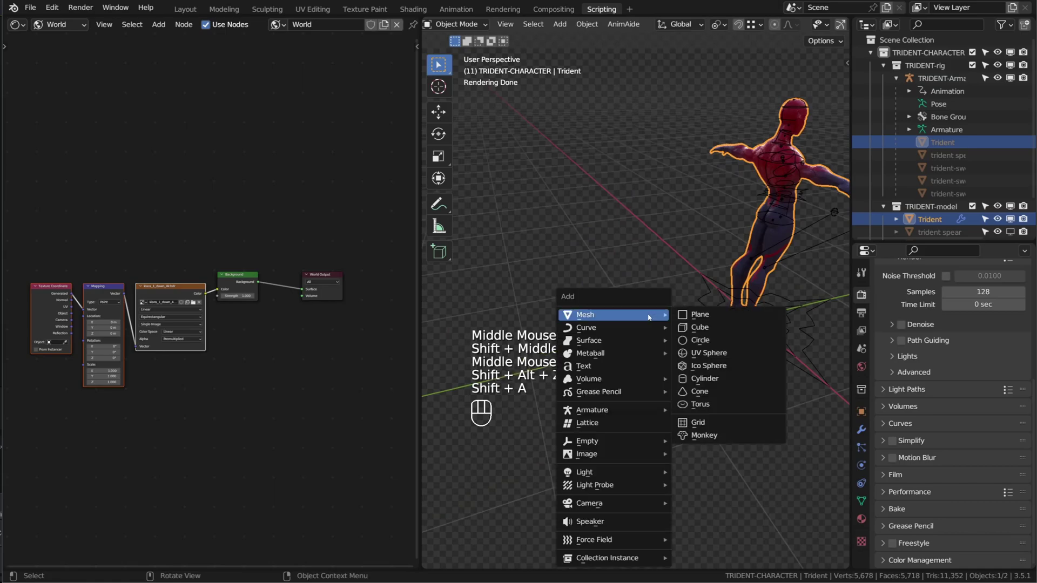
mouse_move(640, 444)
mouse_move(640, 472)
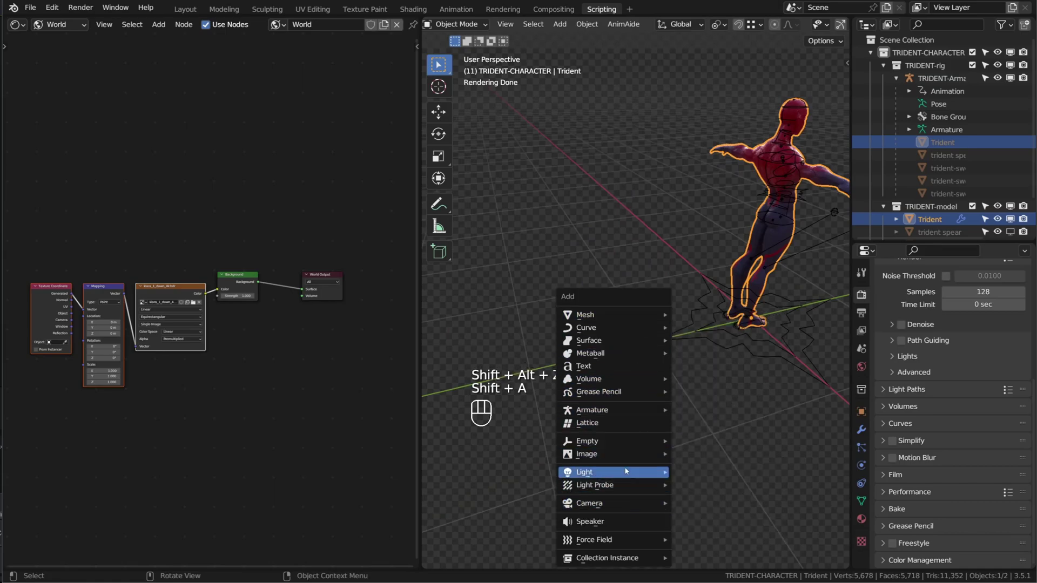
click(700, 514)
scroll(699, 514, down, 2)
alt+middle_drag(699, 514, 730, 432)
key(g)
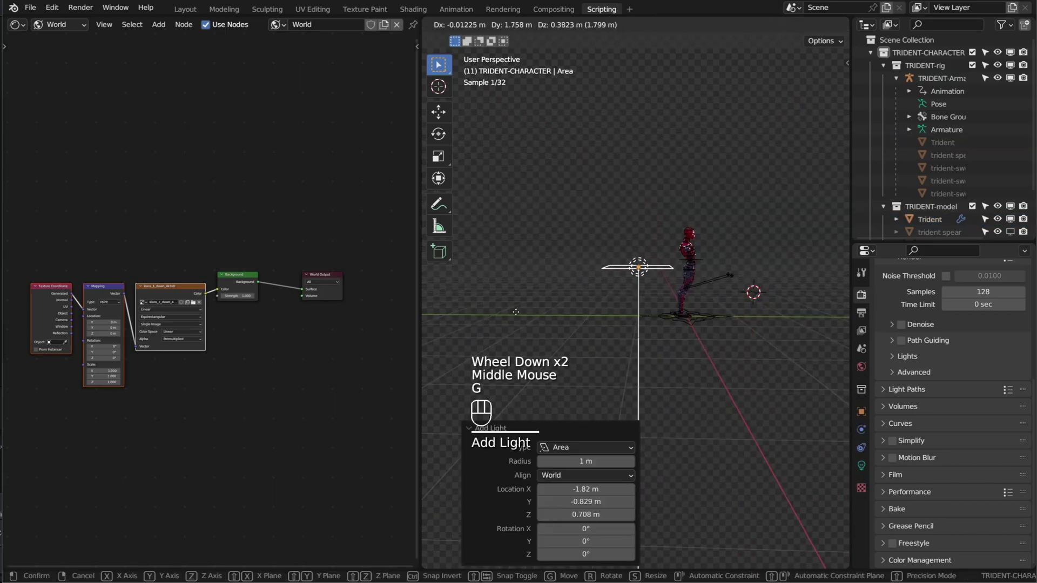
click(746, 378)
Rotate the area light, place it beside the character, and set its power to 30 W
key(r)
click(756, 351)
alt+middle_drag(756, 351, 713, 324)
key(r)
key(g)
click(702, 345)
key(shift+alt+z)
scroll(783, 378, up, 2)
click(863, 466)
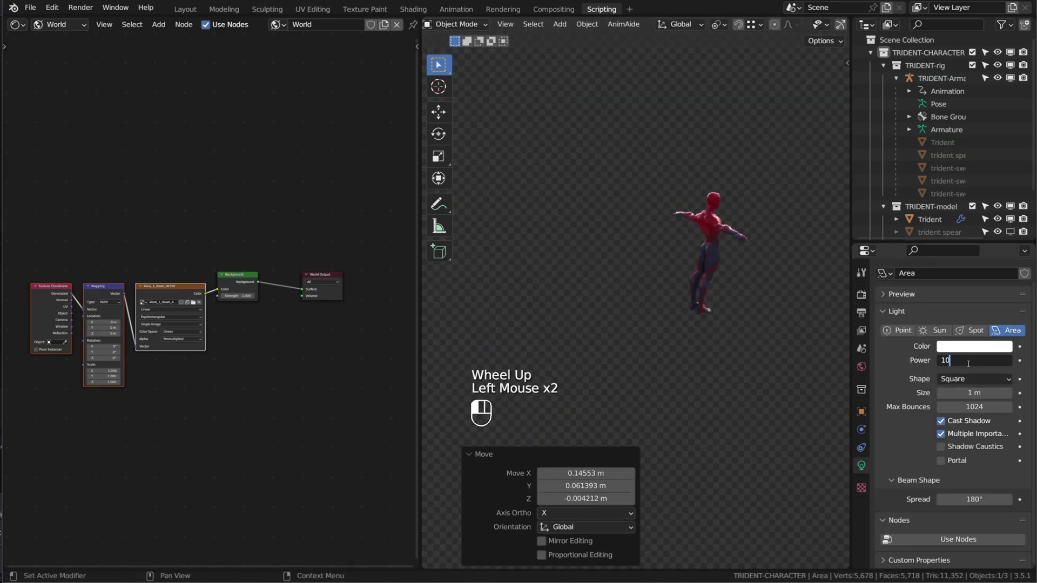
Duplicate the light as Area.001, rotating and moving it to the character's opposite side
key(shift+alt+z)
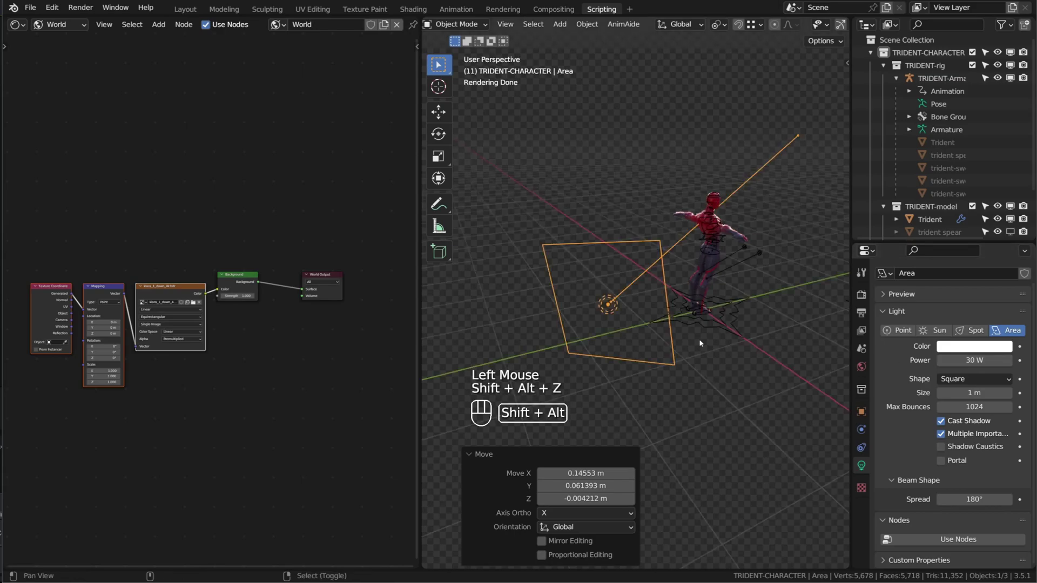
scroll(637, 270, down, 2)
middle_drag(638, 270, 675, 253)
key(shift+d)
key(r)
key(g)
click(813, 327)
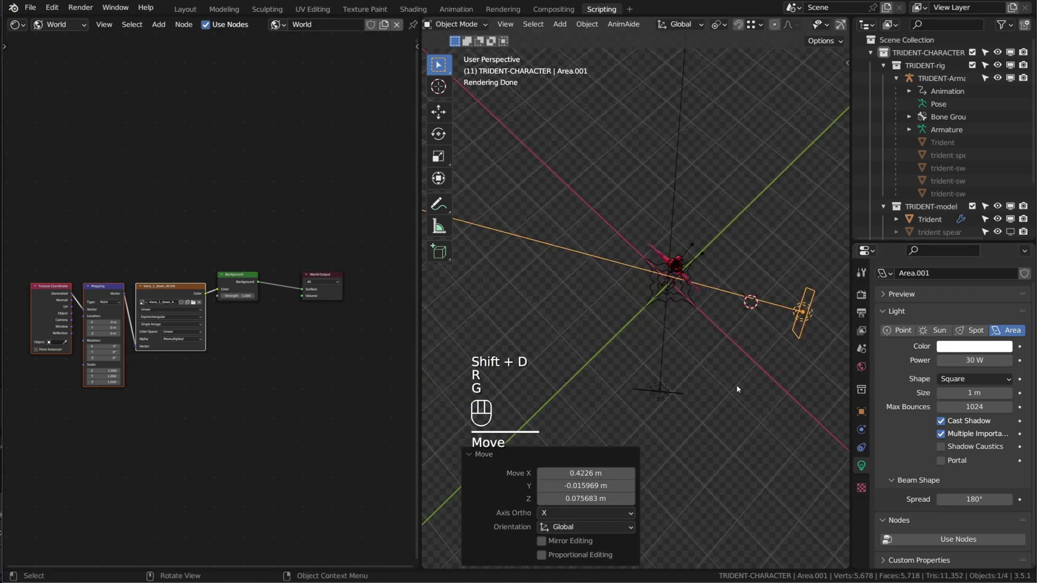
mouse_move(813, 327)
alt+middle_down()
mouse_move(702, 227)
mouse_move(756, 108)
alt+middle_up()
Switch the viewport to Solid shading and select the Trident body mesh
key(z)
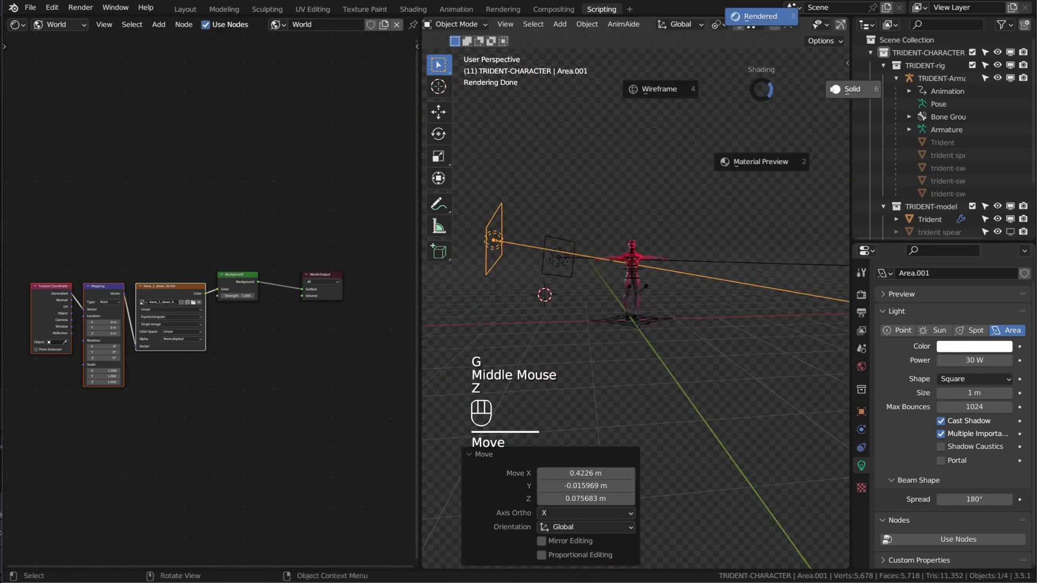
middle_drag(702, 24, 578, 25)
scroll(638, 162, up, 2)
click(636, 122)
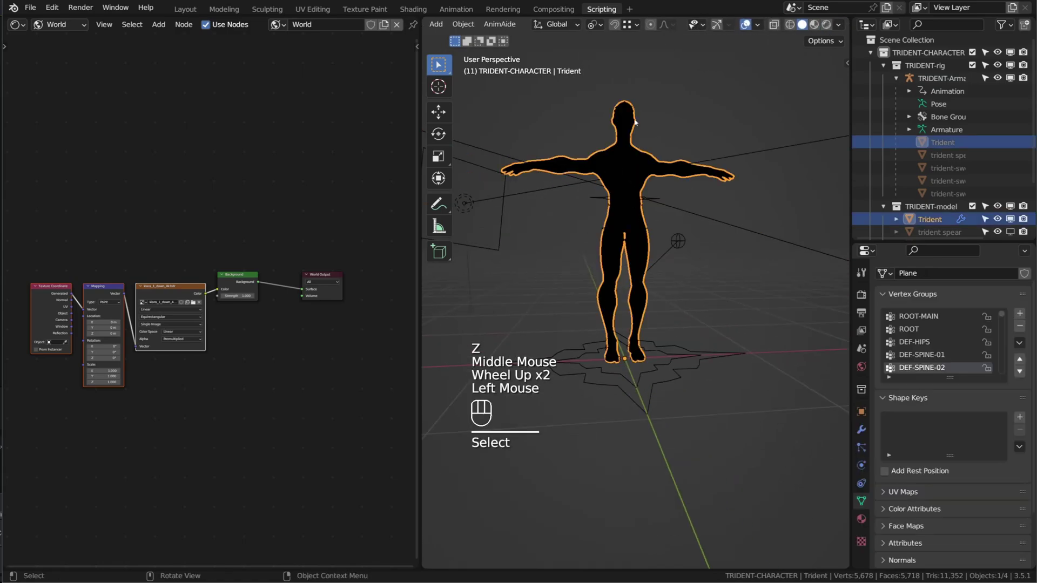
Bake the scene lighting into the Trident_previz UDIM texture from the Render properties
click(862, 295)
scroll(901, 528, down, 2)
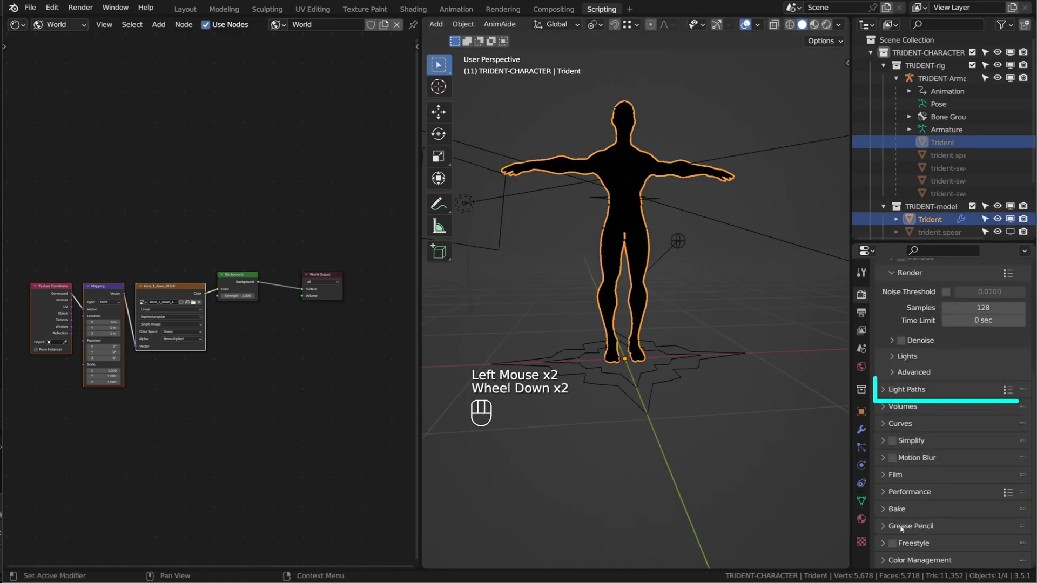
scroll(928, 518, down, 3)
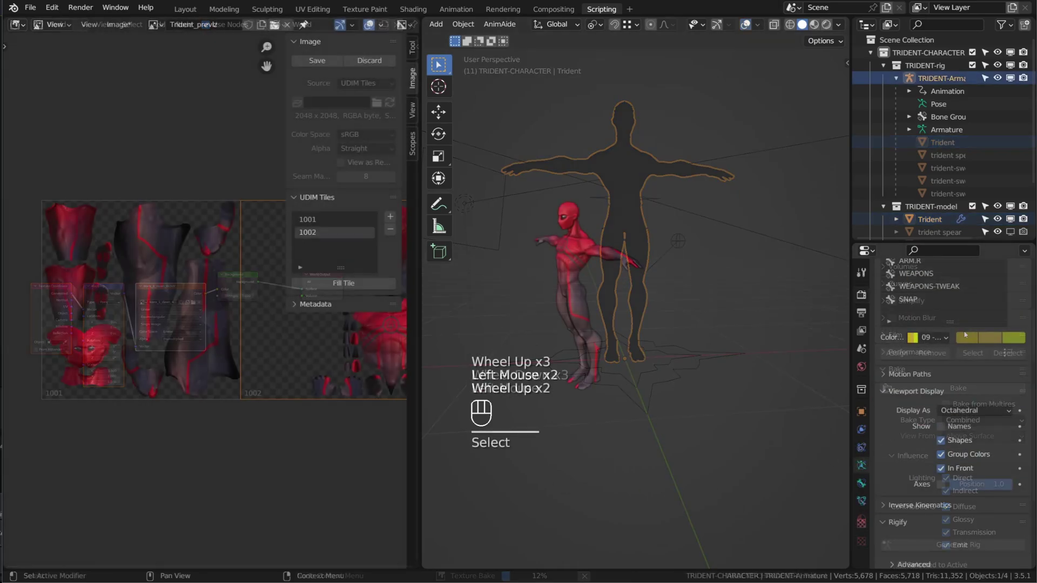
scroll(952, 342, up, 5)
Set the armature to Pose Position, play the animation, and maximize the 3D view
click(916, 333)
middle_drag(702, 339, 766, 353)
key(space)
scroll(742, 339, up, 2)
key(shift+alt+z)
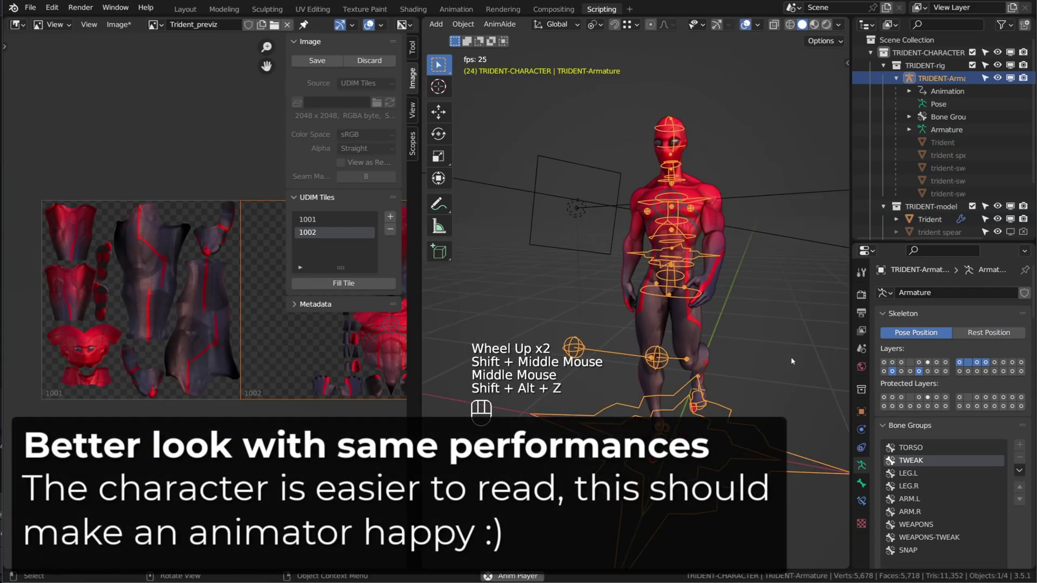
key(shift+alt+z)
key(ctrl+space)
scroll(766, 357, down, 2)
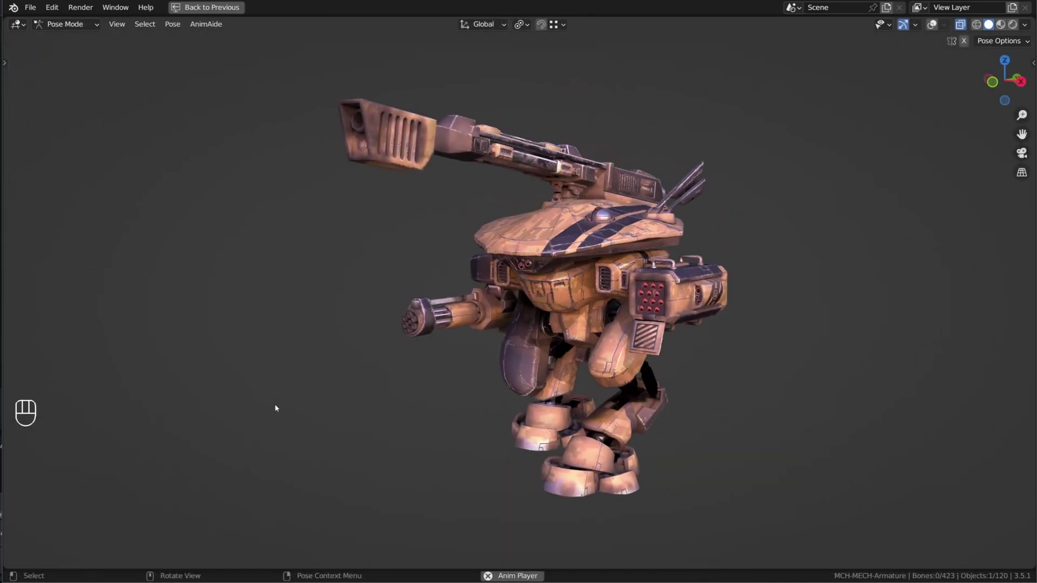
Restore the full layout with the image editor, pan across the mech texture, and open the image list
alt+drag(276, 409, 459, 375)
key(ctrl+space)
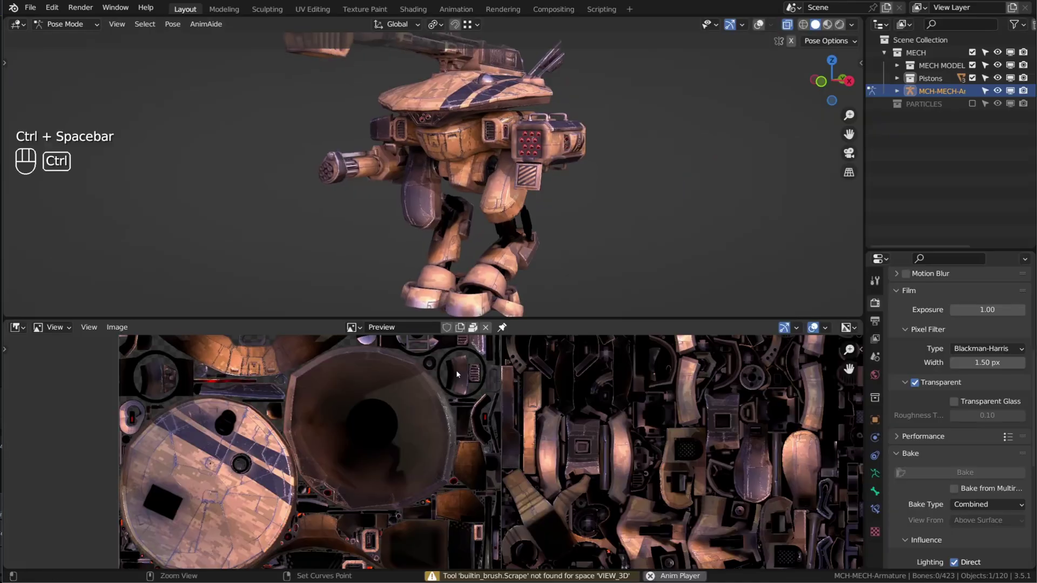
scroll(411, 426, down, 2)
shift+middle_drag(410, 426, 491, 322)
scroll(412, 456, up, 1)
scroll(412, 457, up, 3)
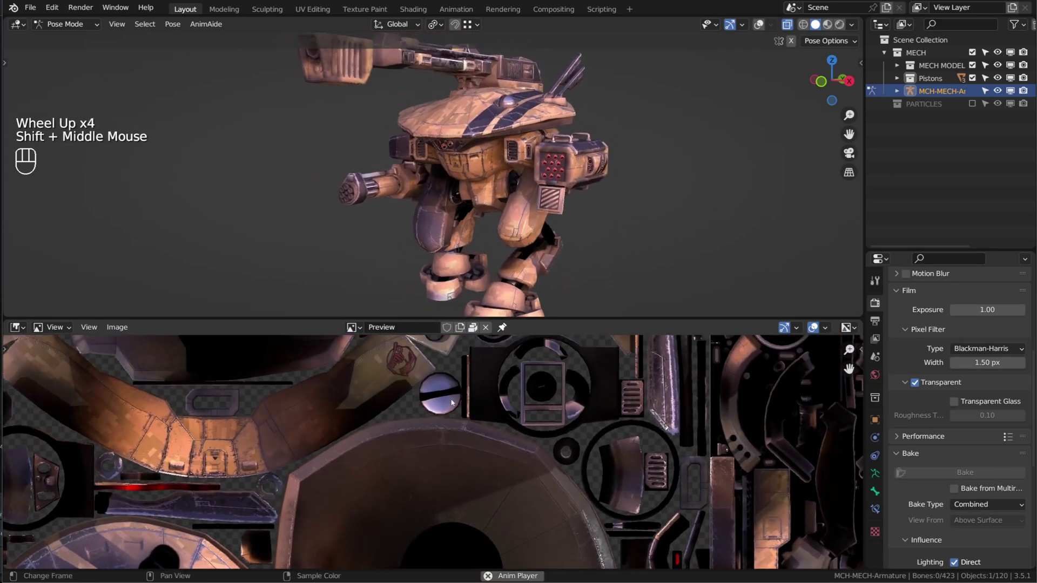
click(351, 328)
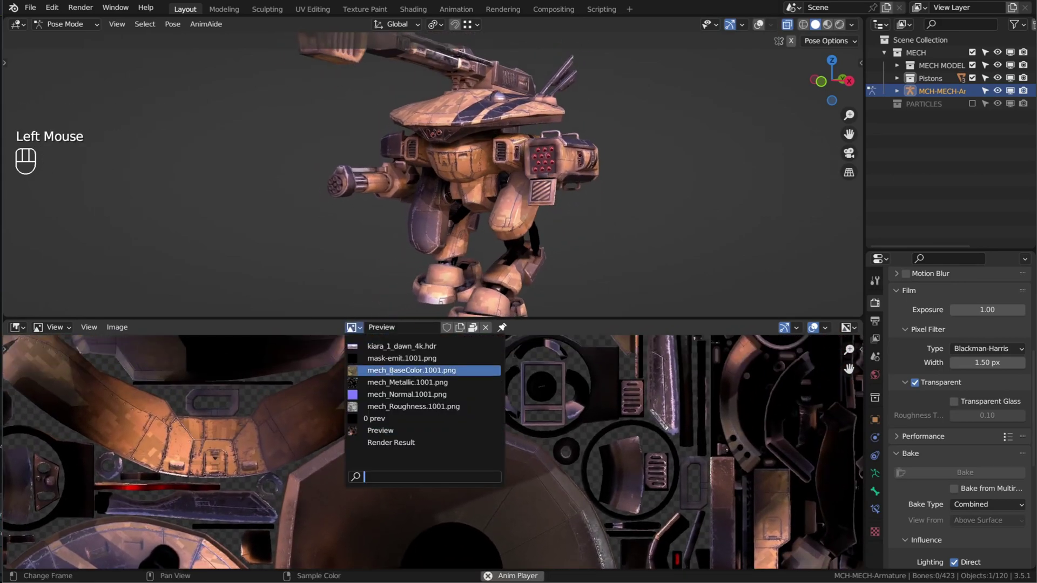